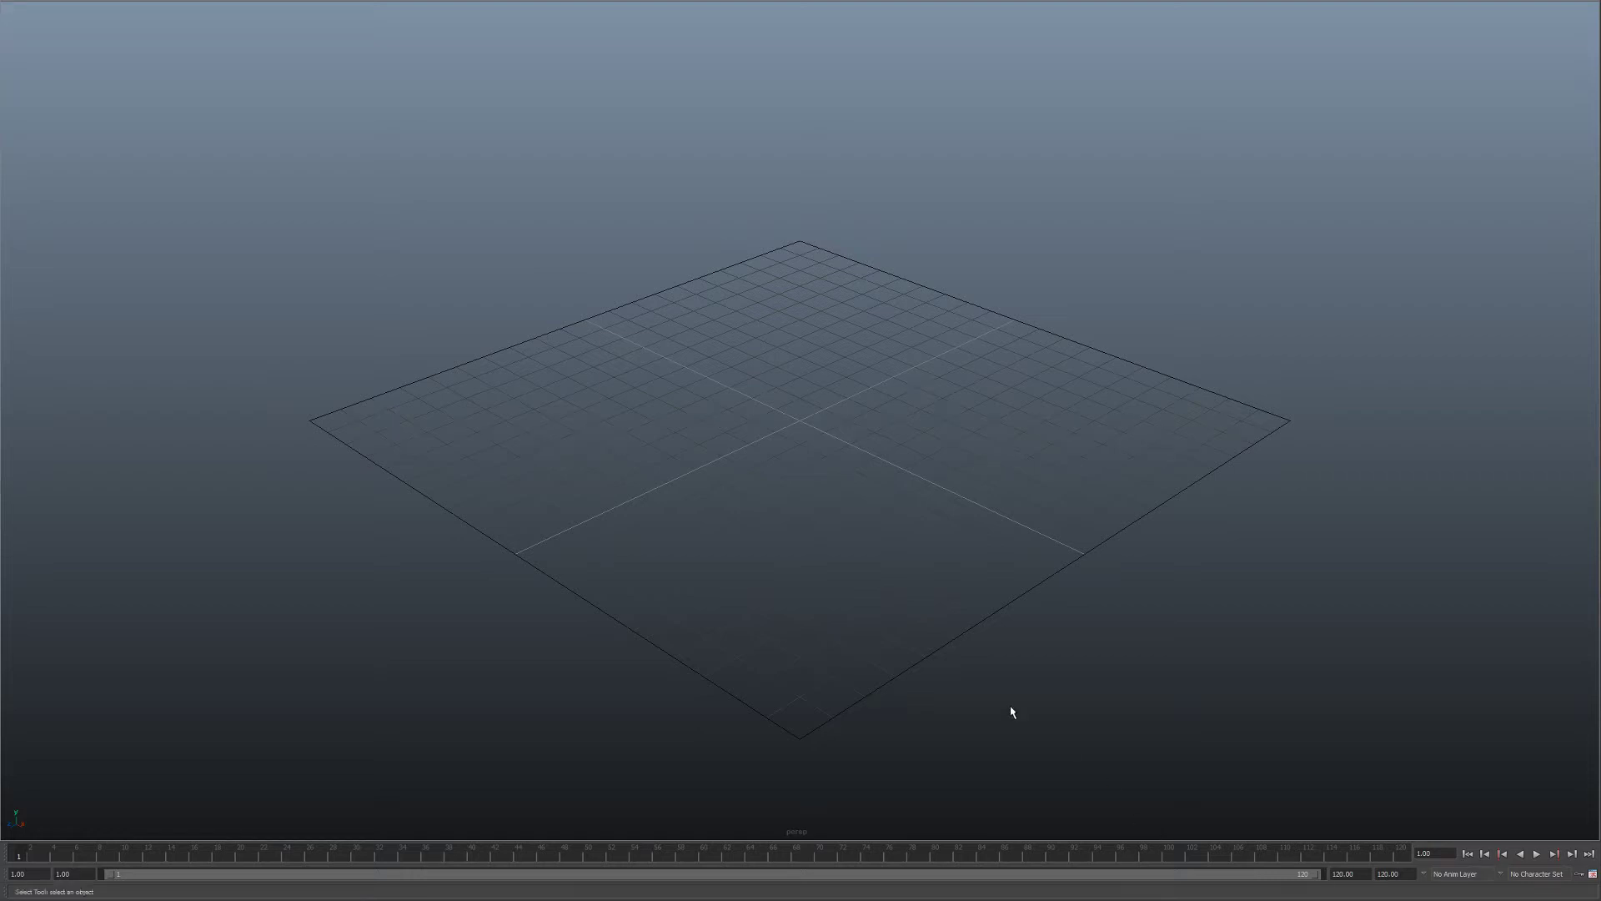
# Orbit the viewport around the empty grid scene
pyautogui.keyDown('alt'); pyautogui.moveTo(854, 525); pyautogui.dragTo(875, 521); pyautogui.keyUp('alt')
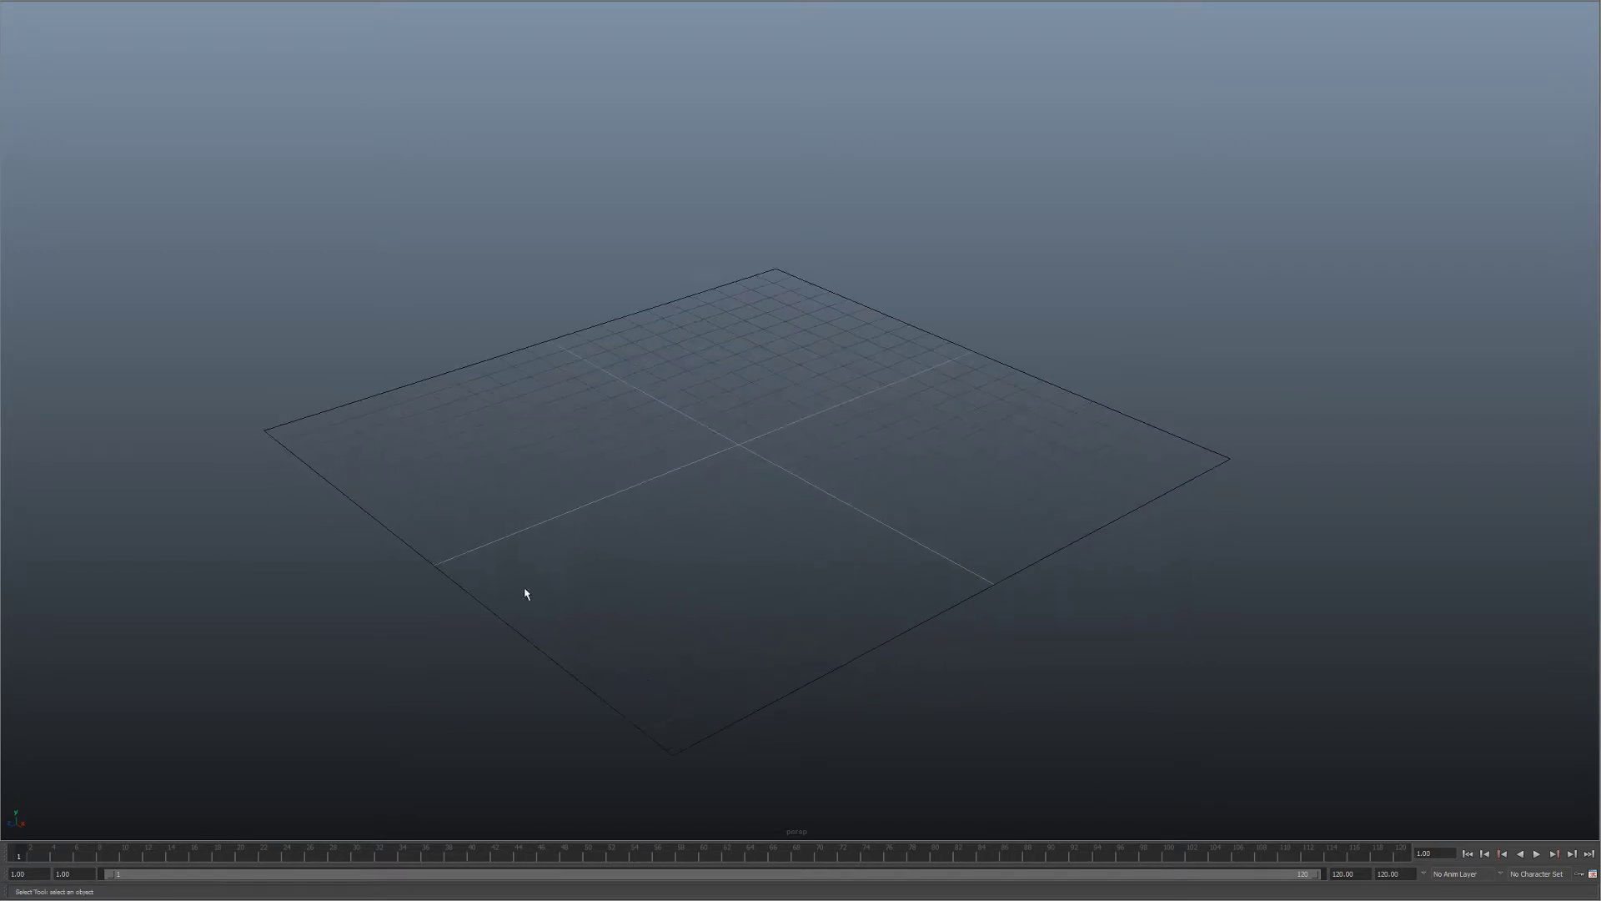
# Load the Ray armored character from the projectBox Characters list into the scene
pyautogui.hotkey('ctrl', 'p')
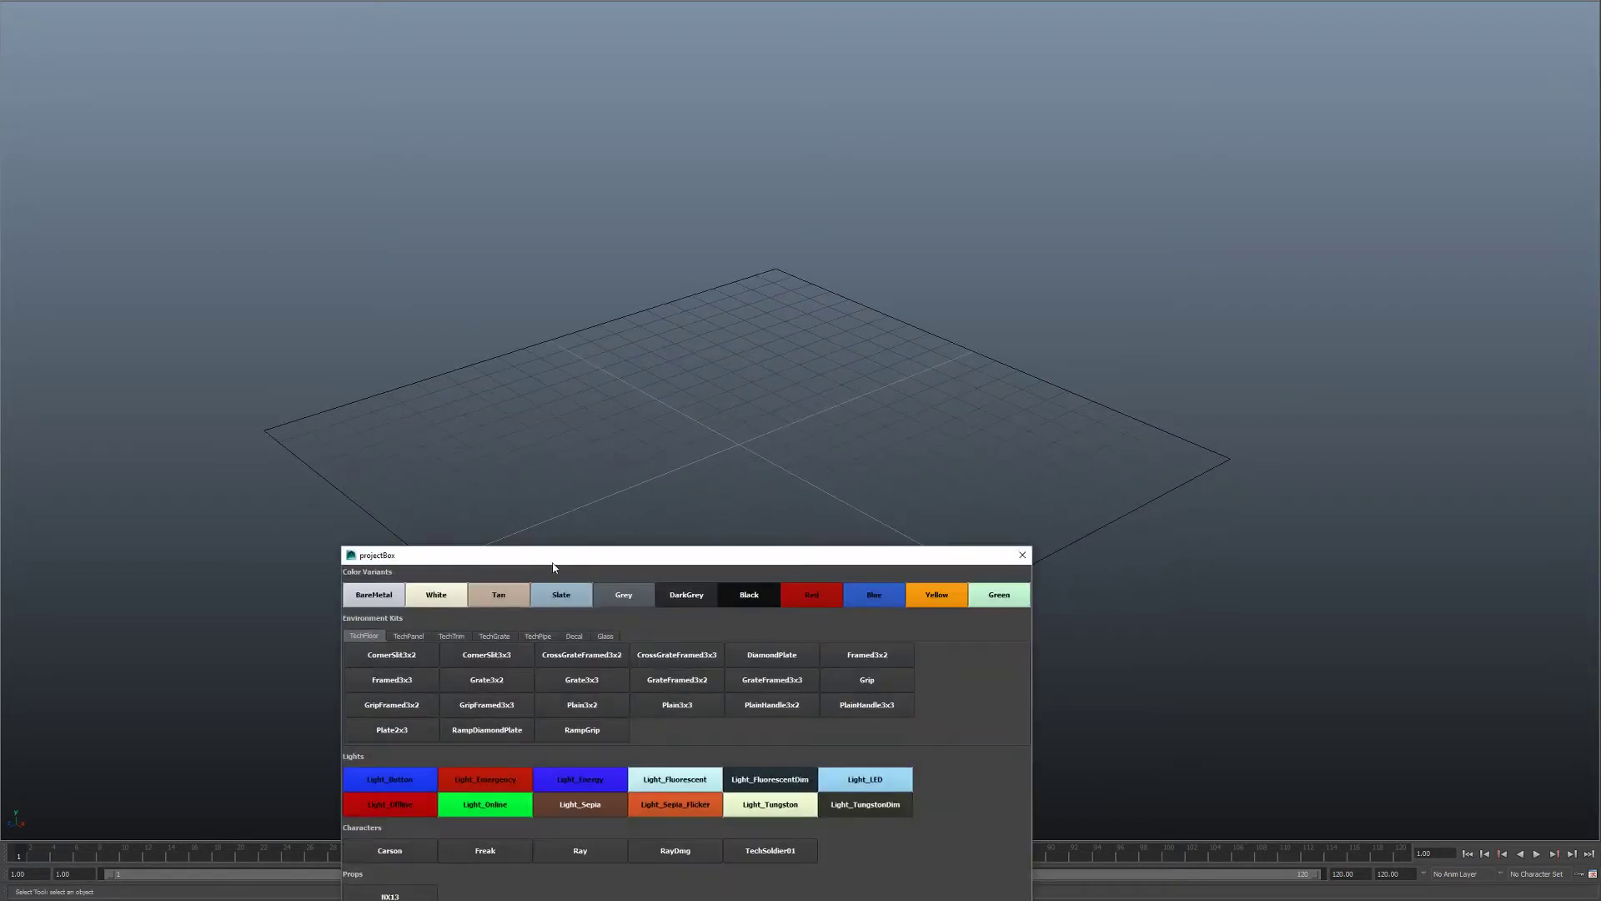
pyautogui.moveTo(553, 566); pyautogui.dragTo(258, 375)
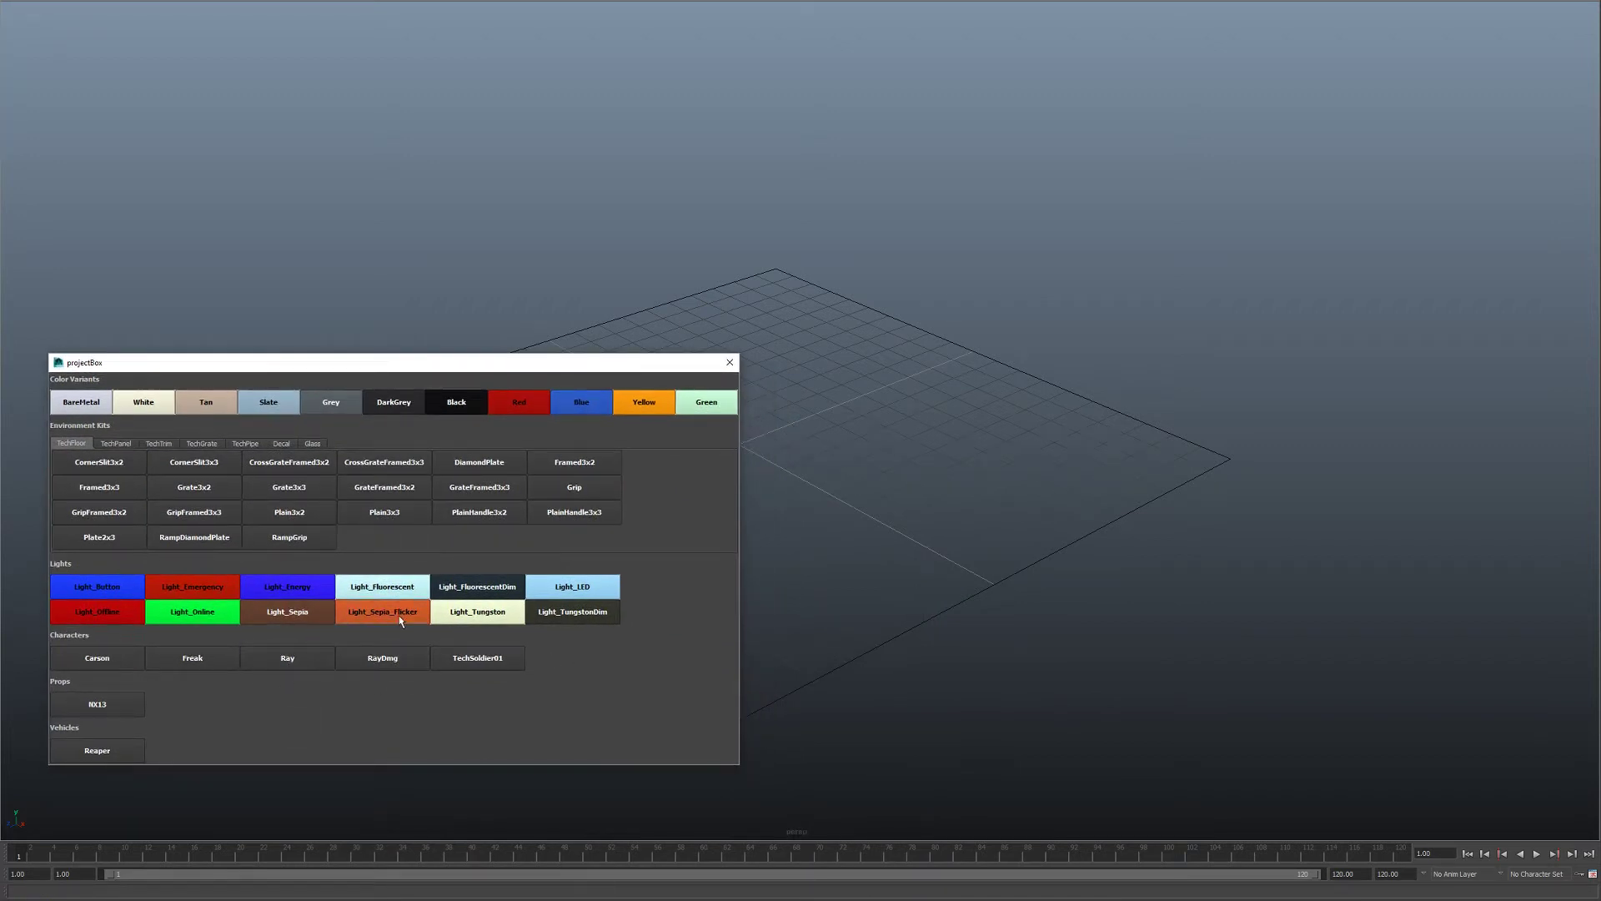
pyautogui.click(308, 669)
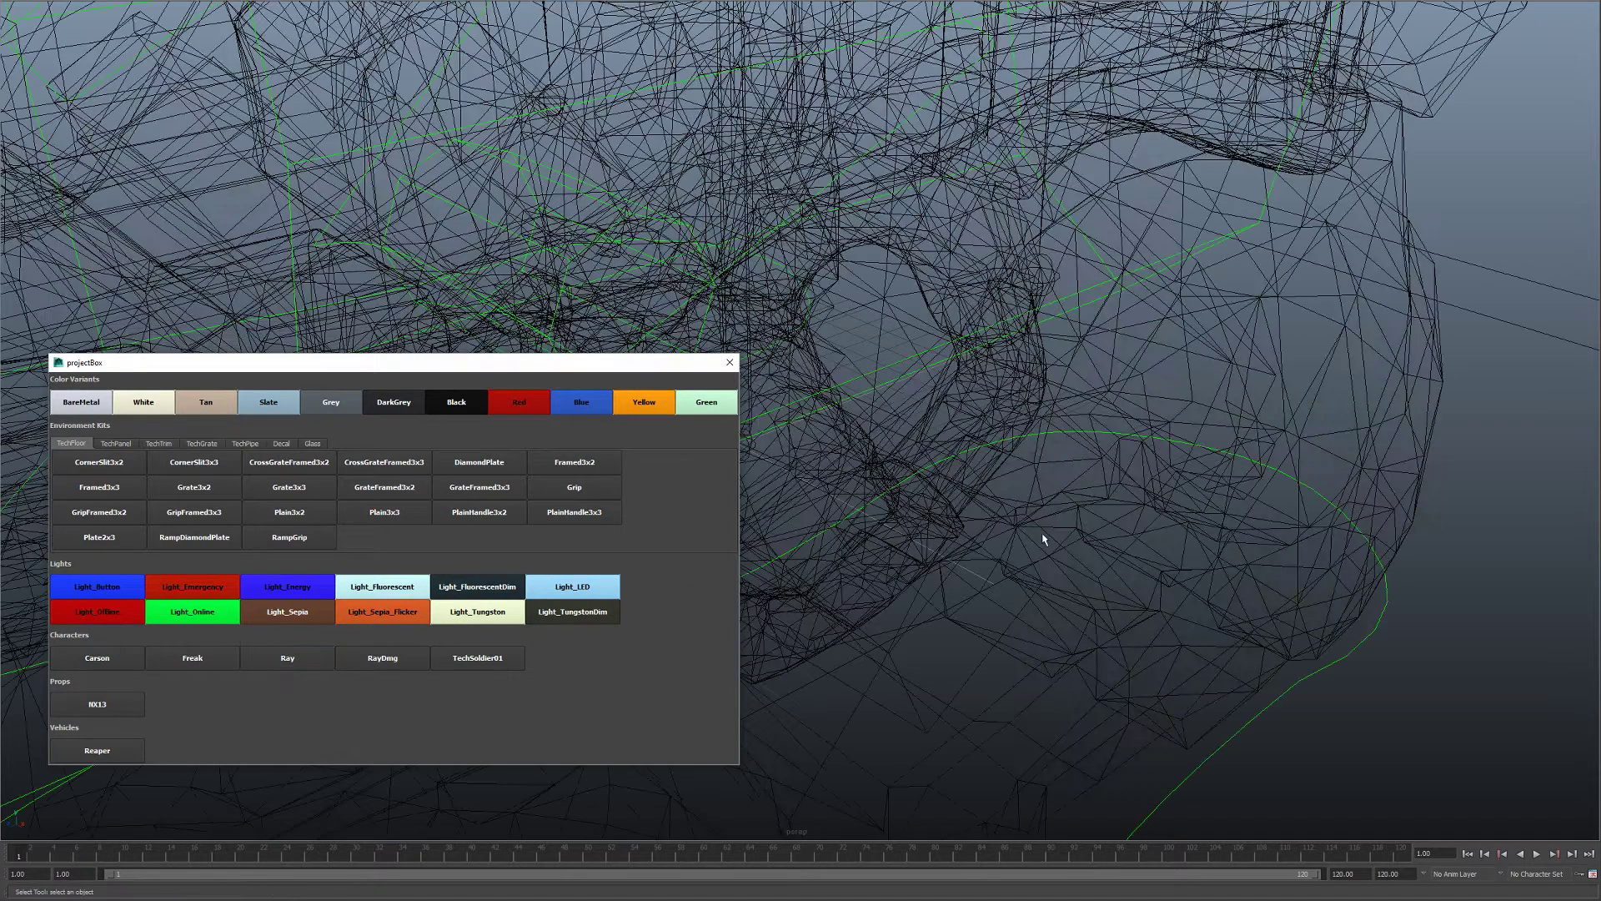
pyautogui.scroll(-3, 1043, 539)
pyautogui.scroll(-3, 1046, 530)
pyautogui.scroll(-3, 1040, 537)
pyautogui.scroll(-3, 1064, 502)
pyautogui.scroll(-3, 1064, 502)
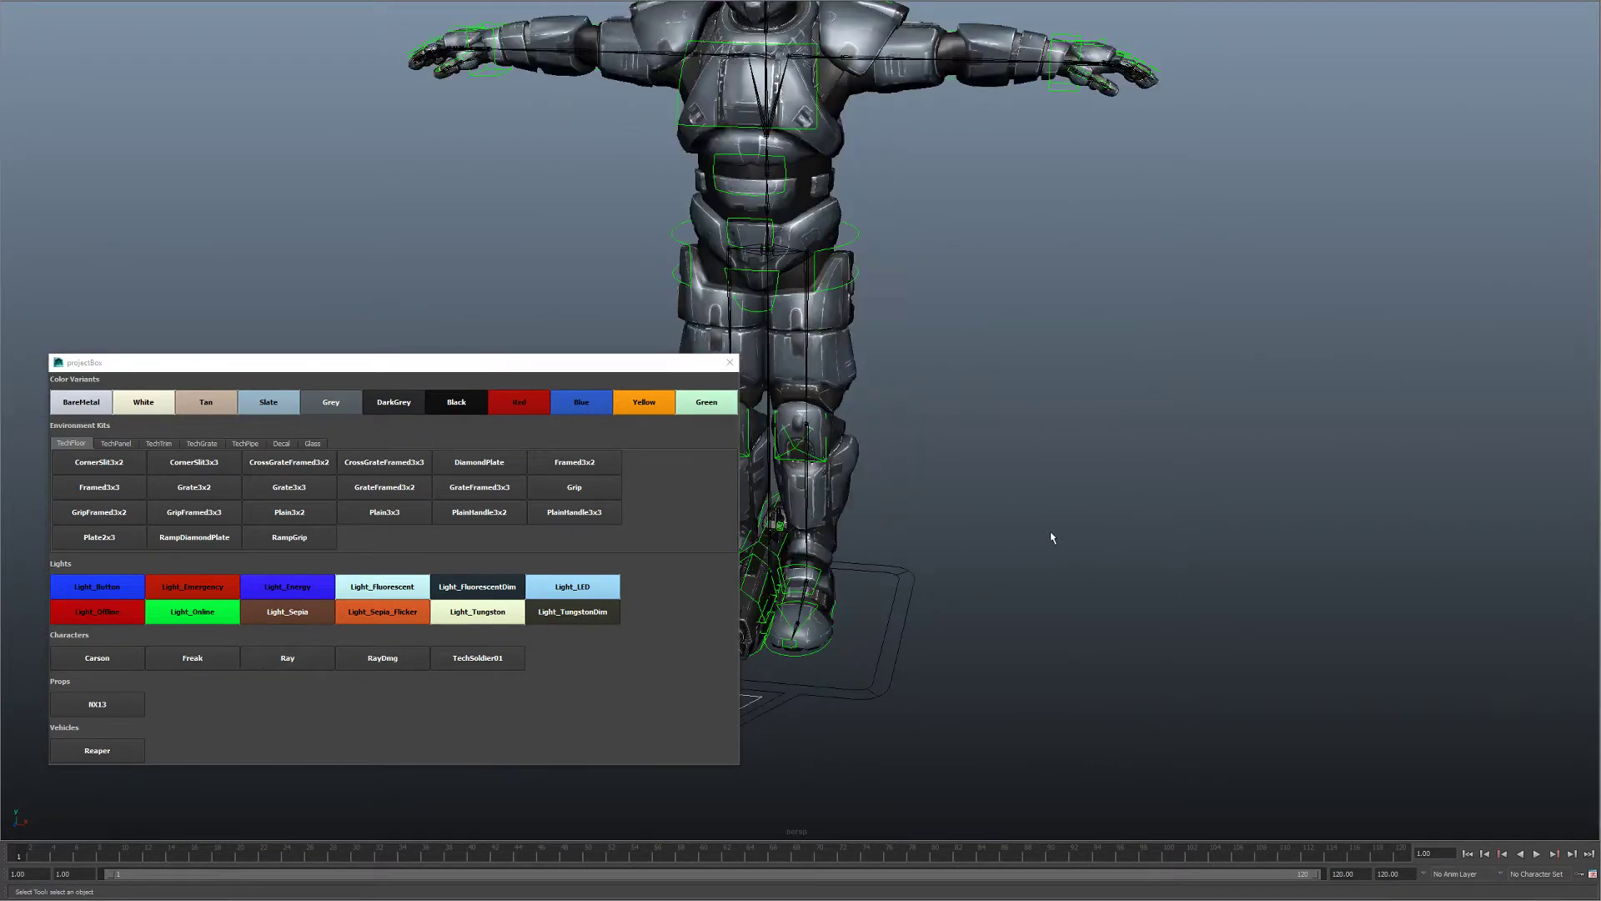
pyautogui.scroll(-3, 1055, 525)
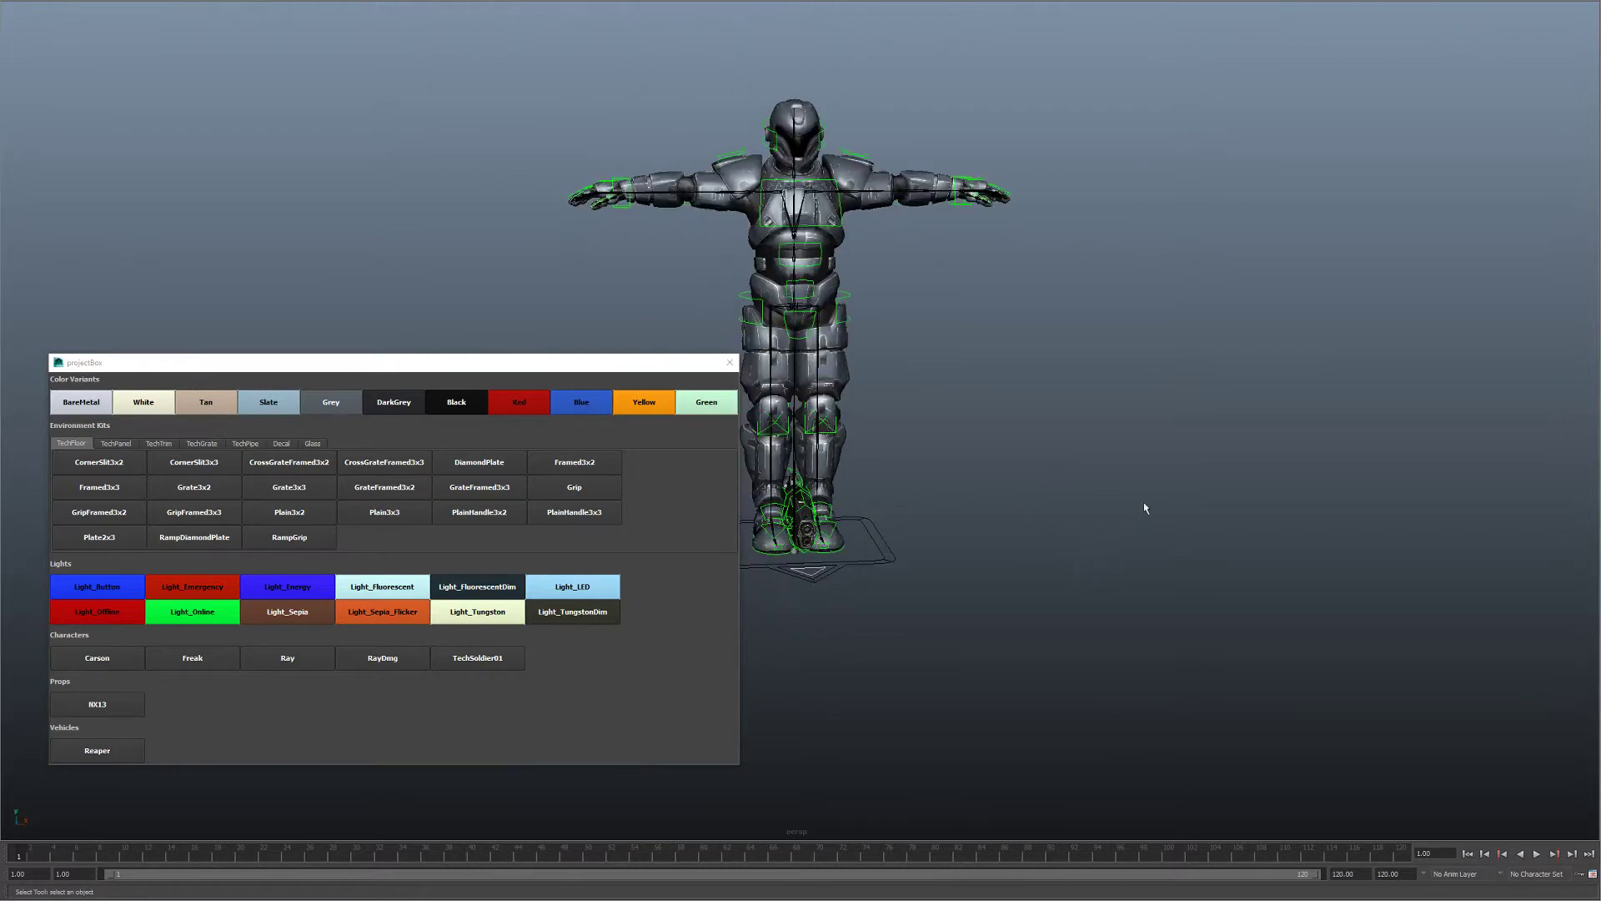
# Add the rifleShot01 skeleton from the motionSkeleton ranged clips, after browsing seated and knockdown
pyautogui.moveTo(1185, 460); pyautogui.dragTo(647, 479)
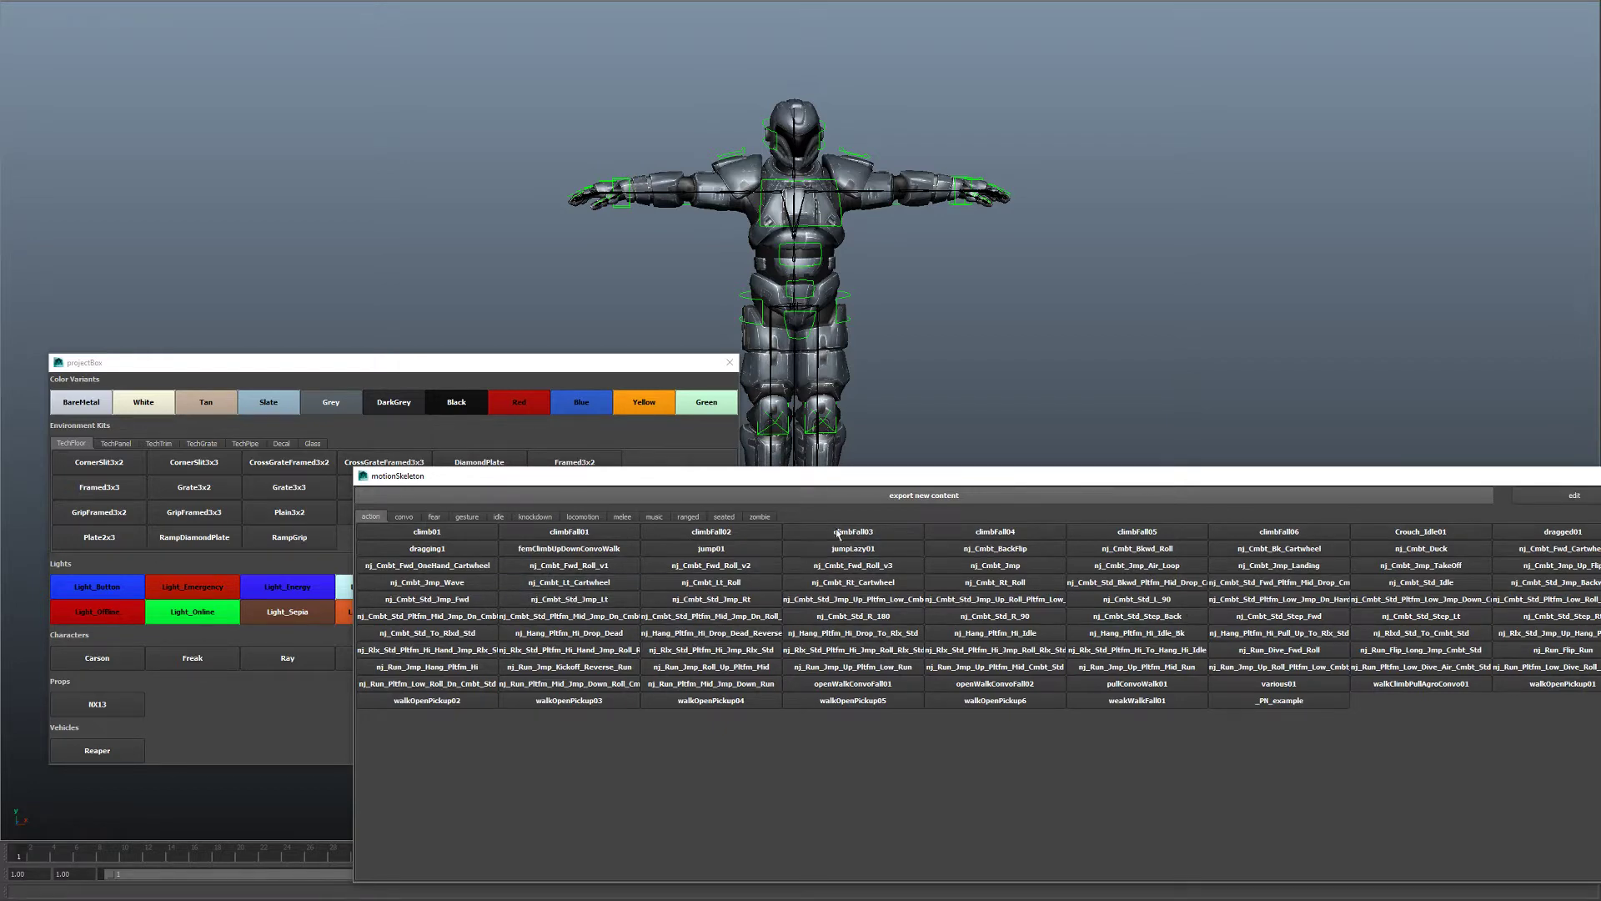
pyautogui.click(723, 516)
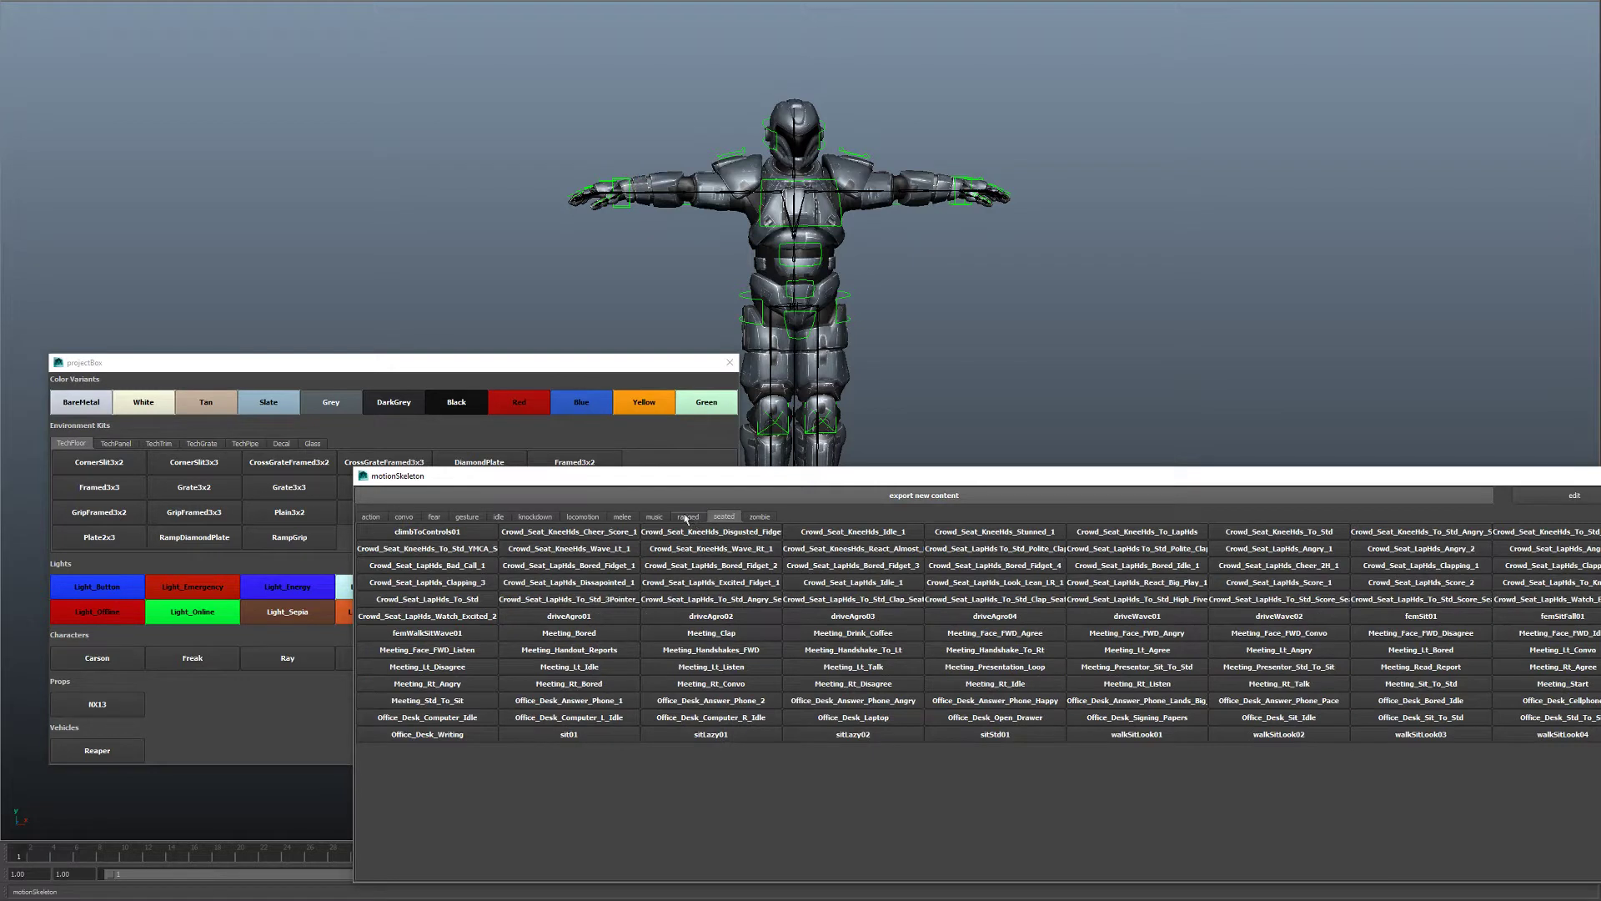
pyautogui.click(534, 517)
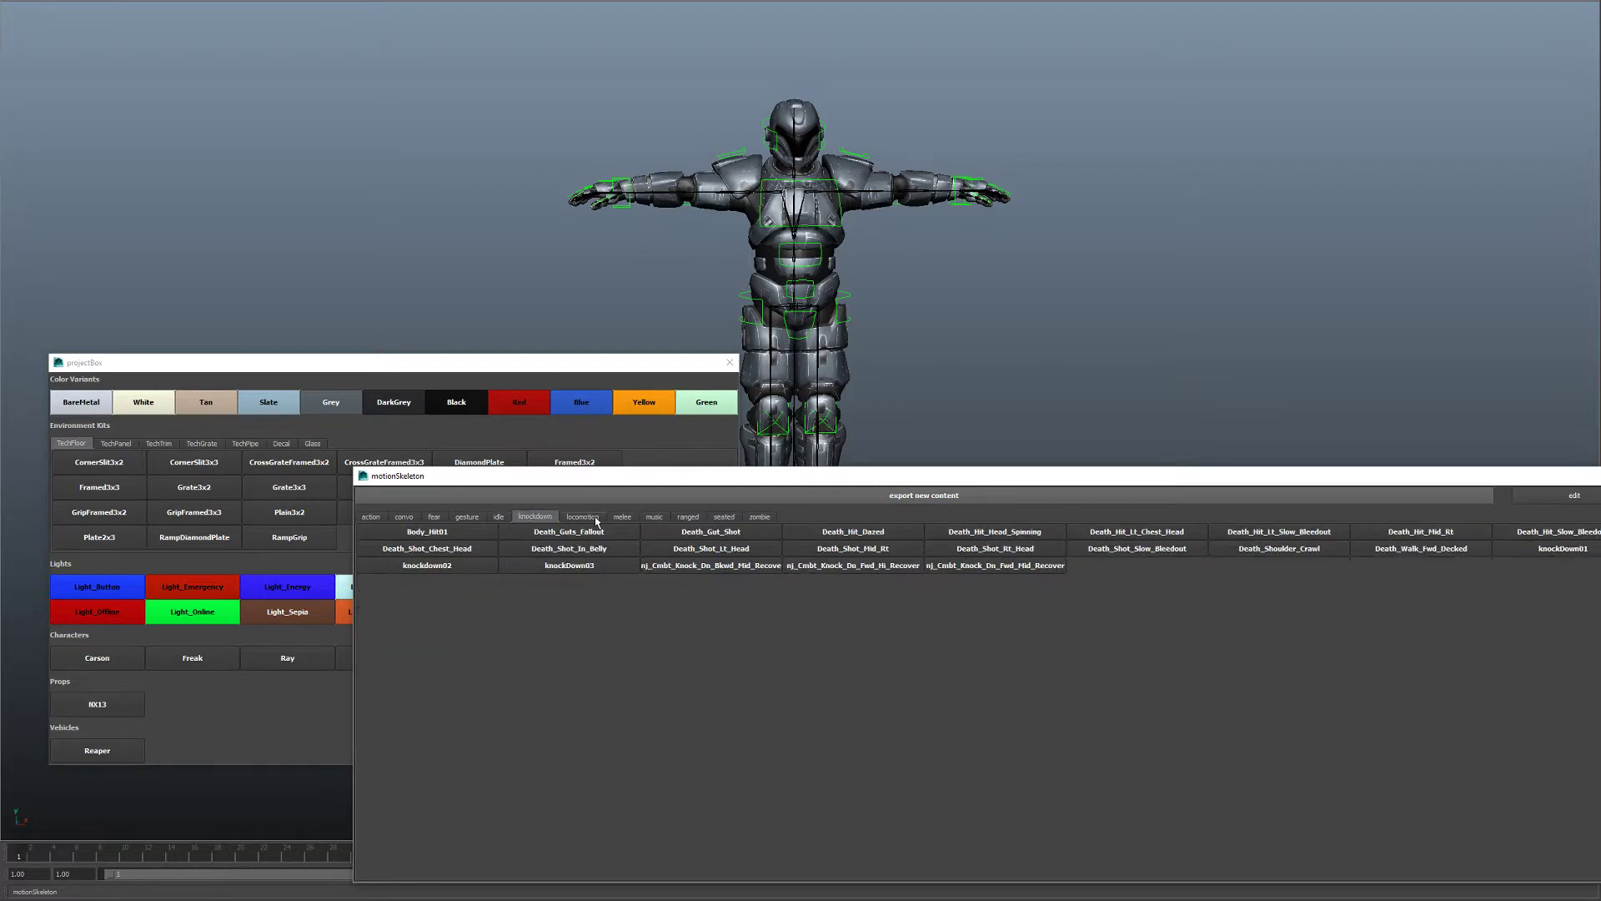
pyautogui.click(689, 517)
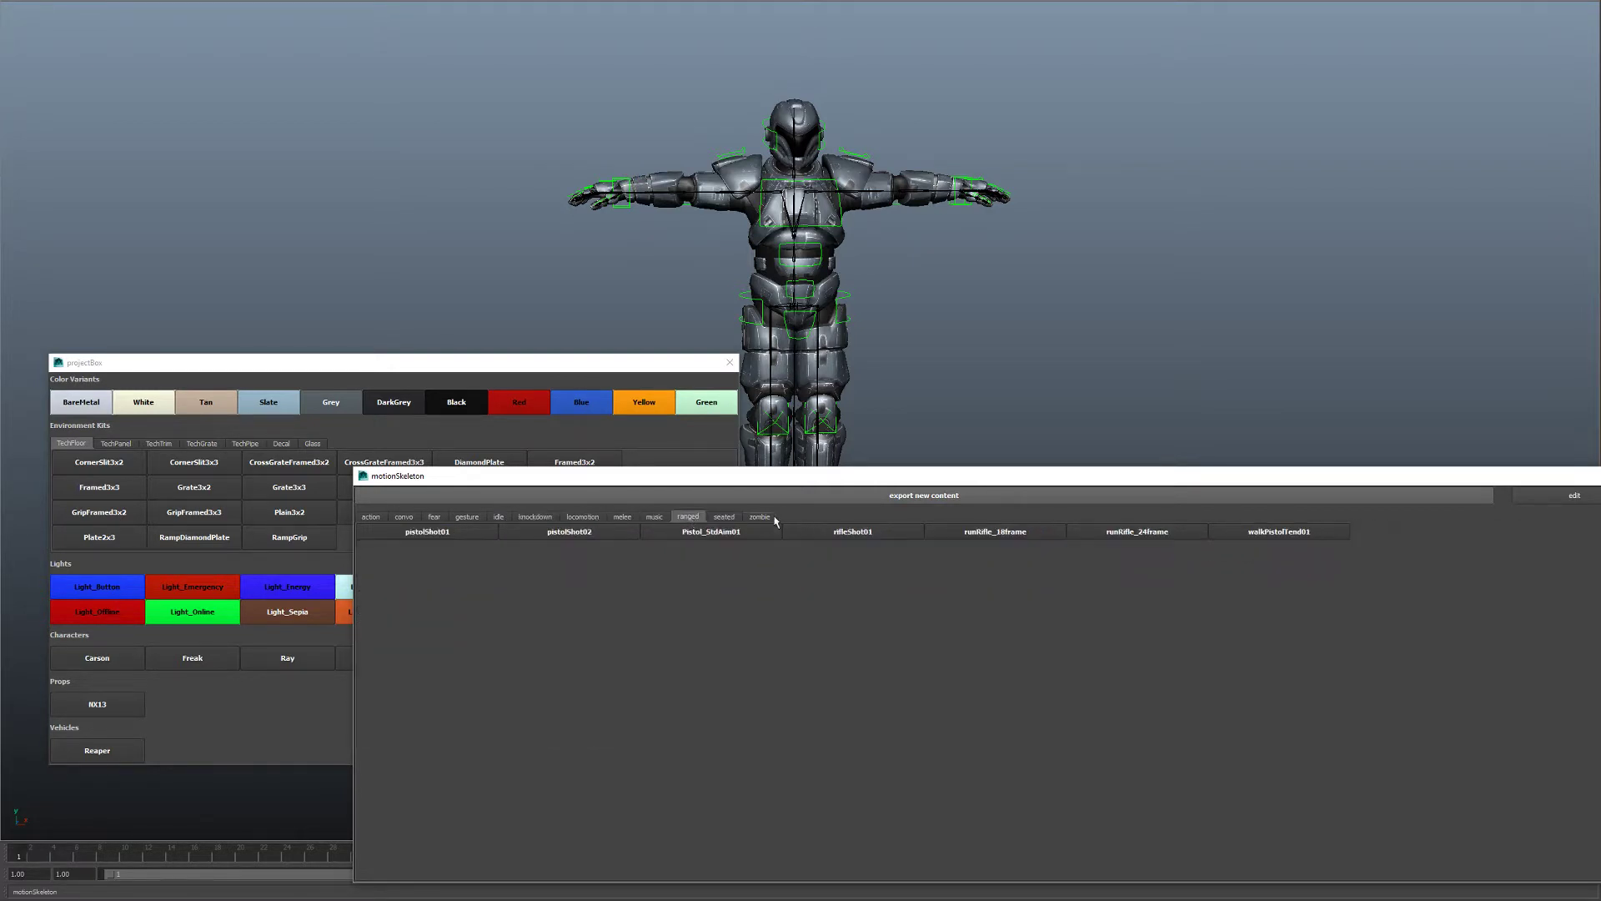
pyautogui.click(859, 532)
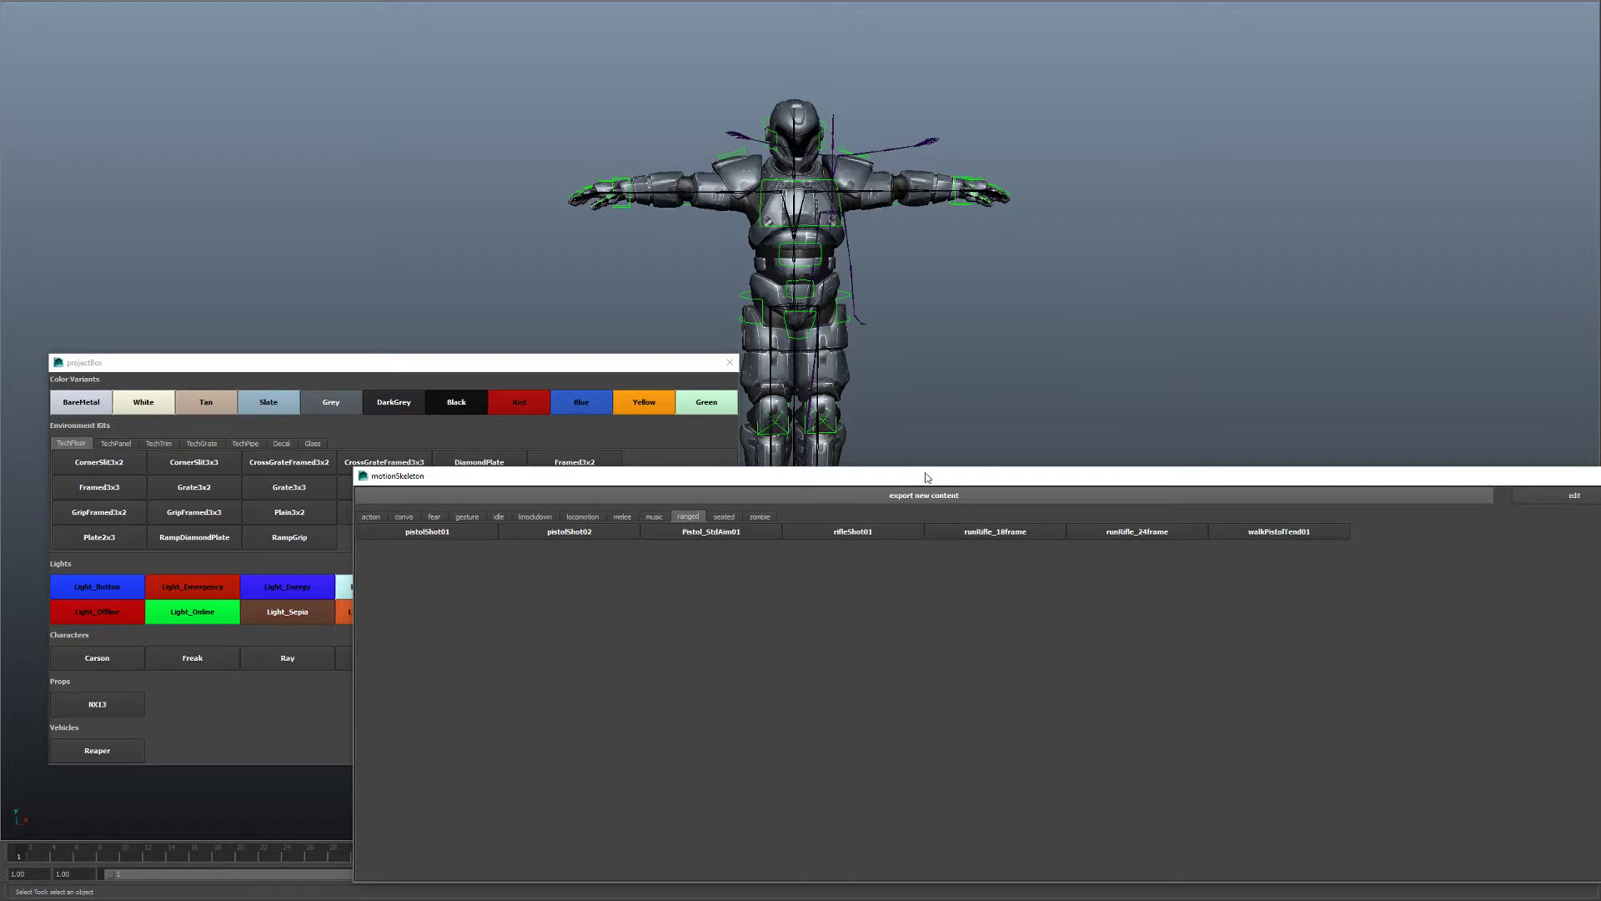
pyautogui.moveTo(928, 482); pyautogui.dragTo(822, 833)
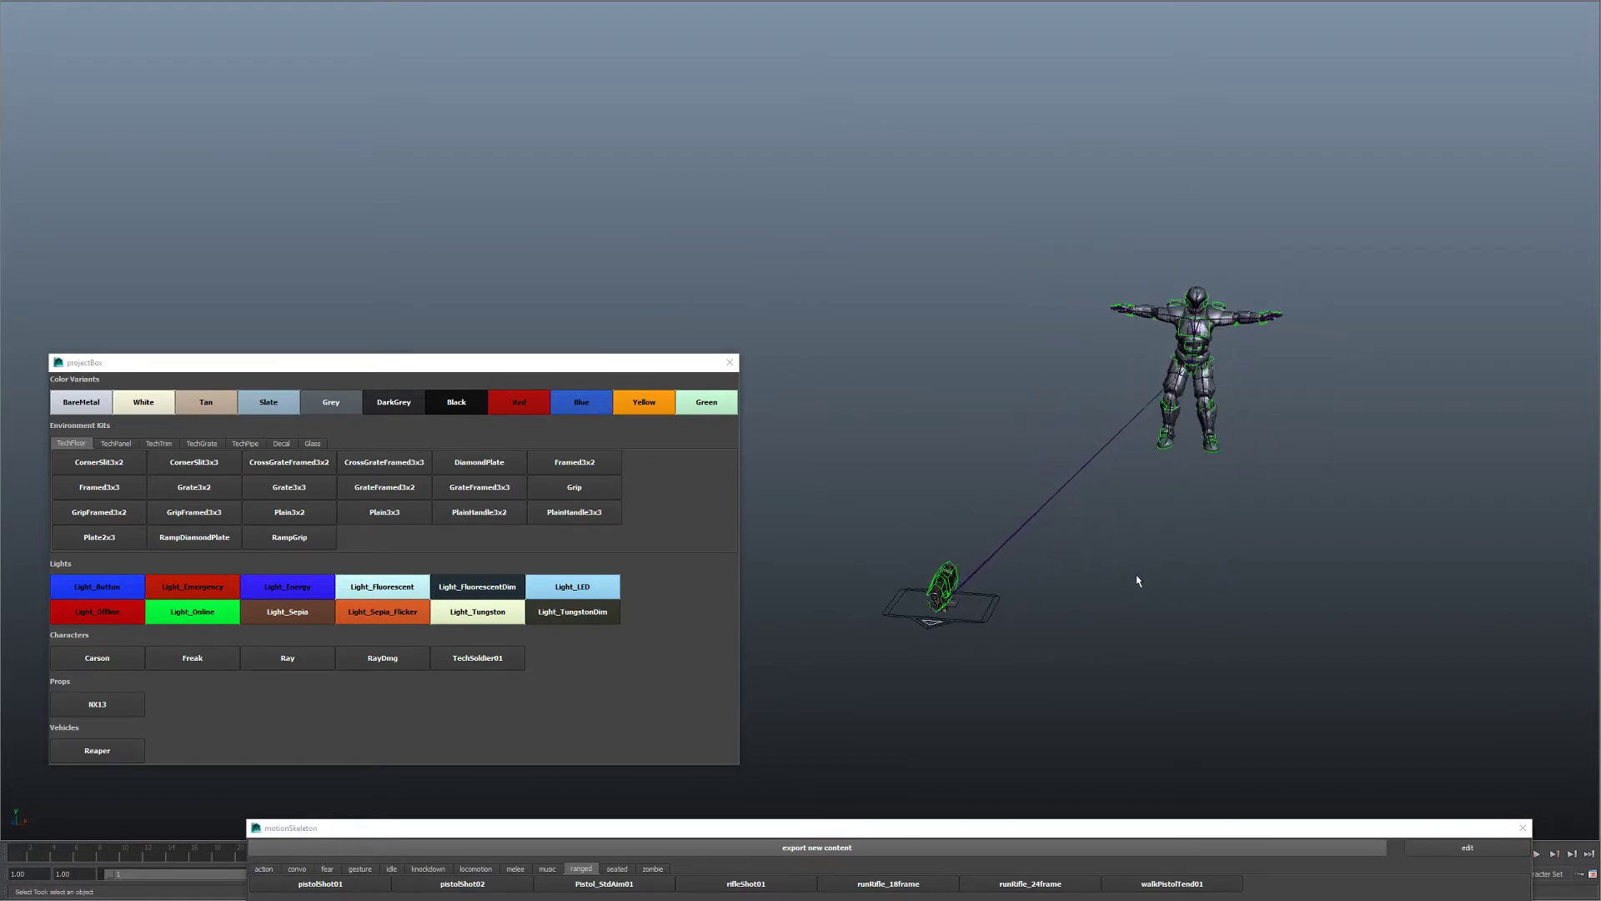
# Fit the timeline to the rifle-shot animation and play it through, then pause
pyautogui.press('Escape')
pyautogui.click(1154, 606)
pyautogui.click(1153, 606)
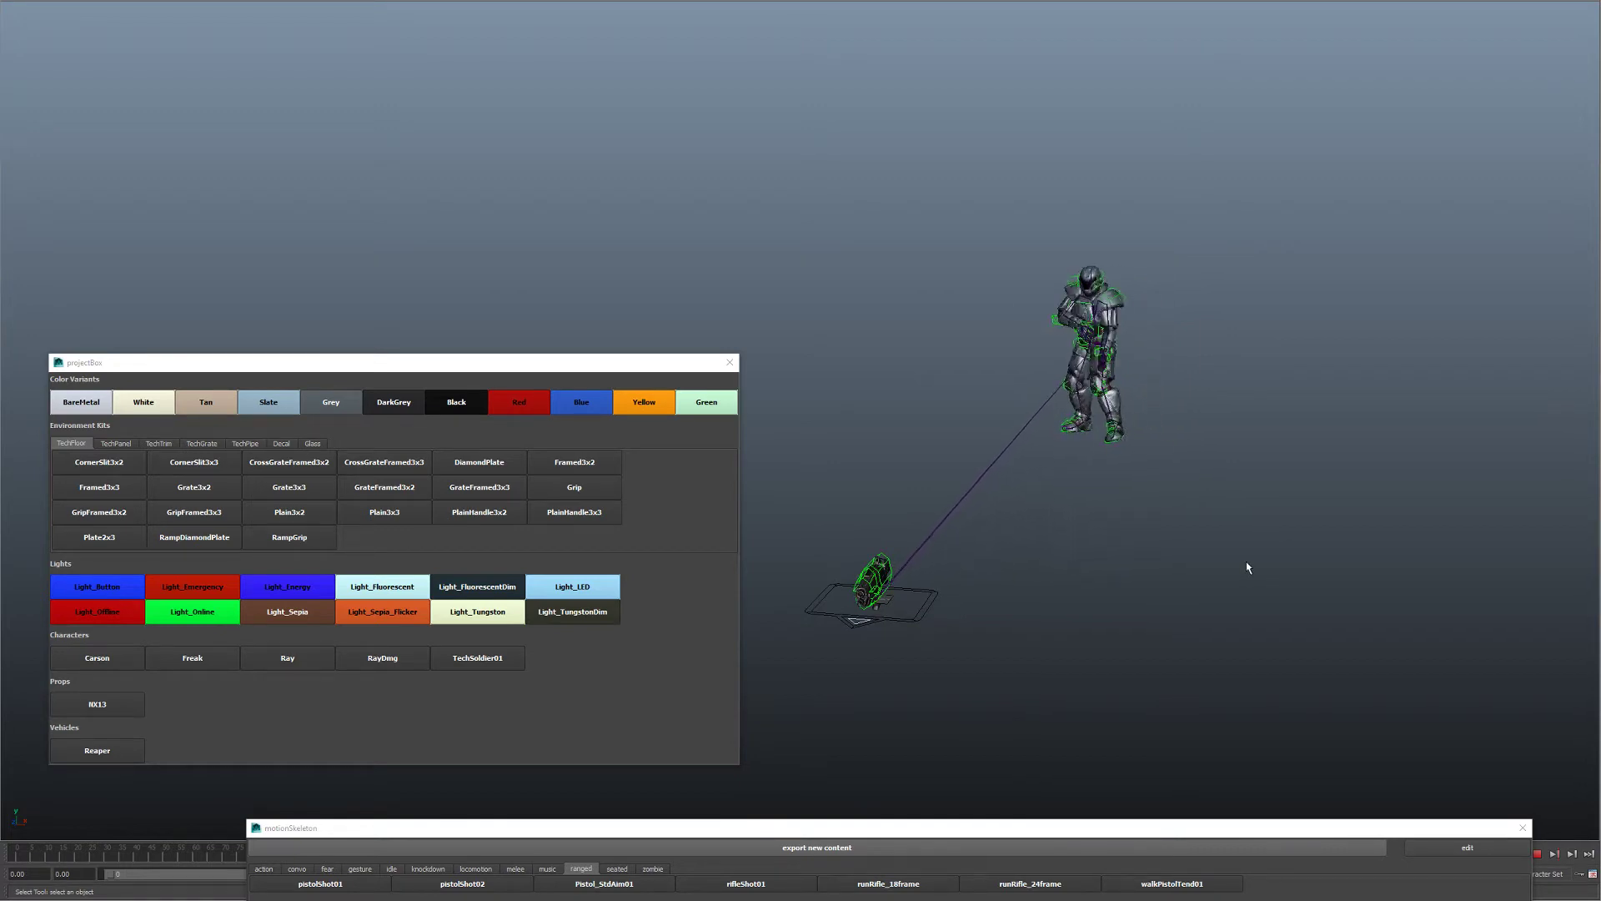
pyautogui.press('Escape')
# Add a run clip skeleton from the locomotion category, then close the motion library
pyautogui.click(958, 493)
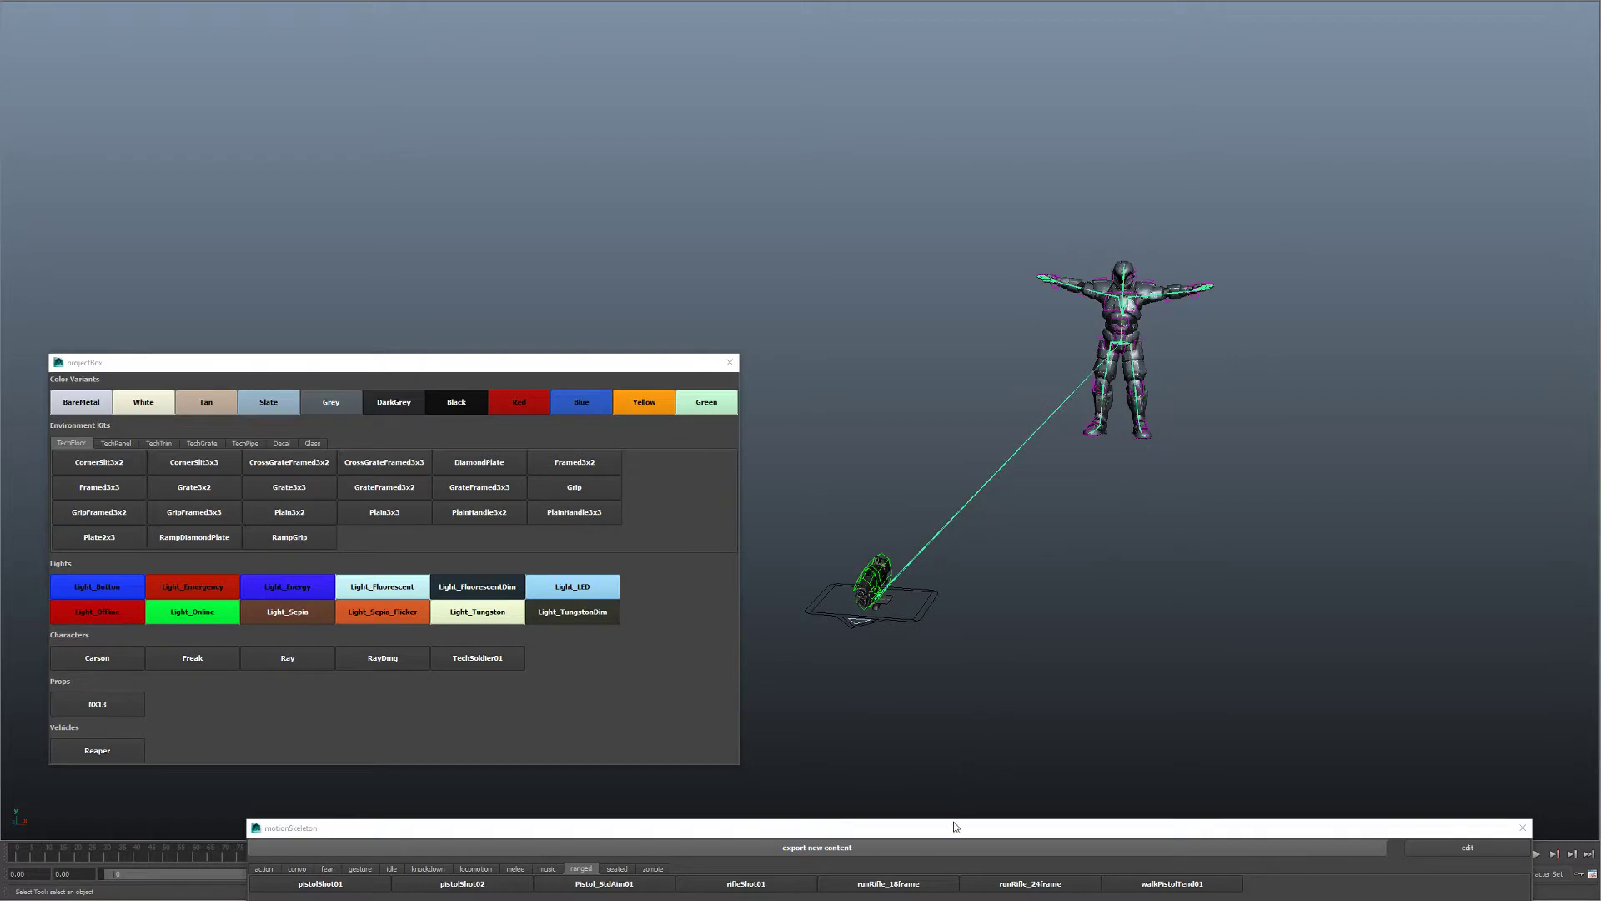
pyautogui.moveTo(953, 829); pyautogui.dragTo(993, 478)
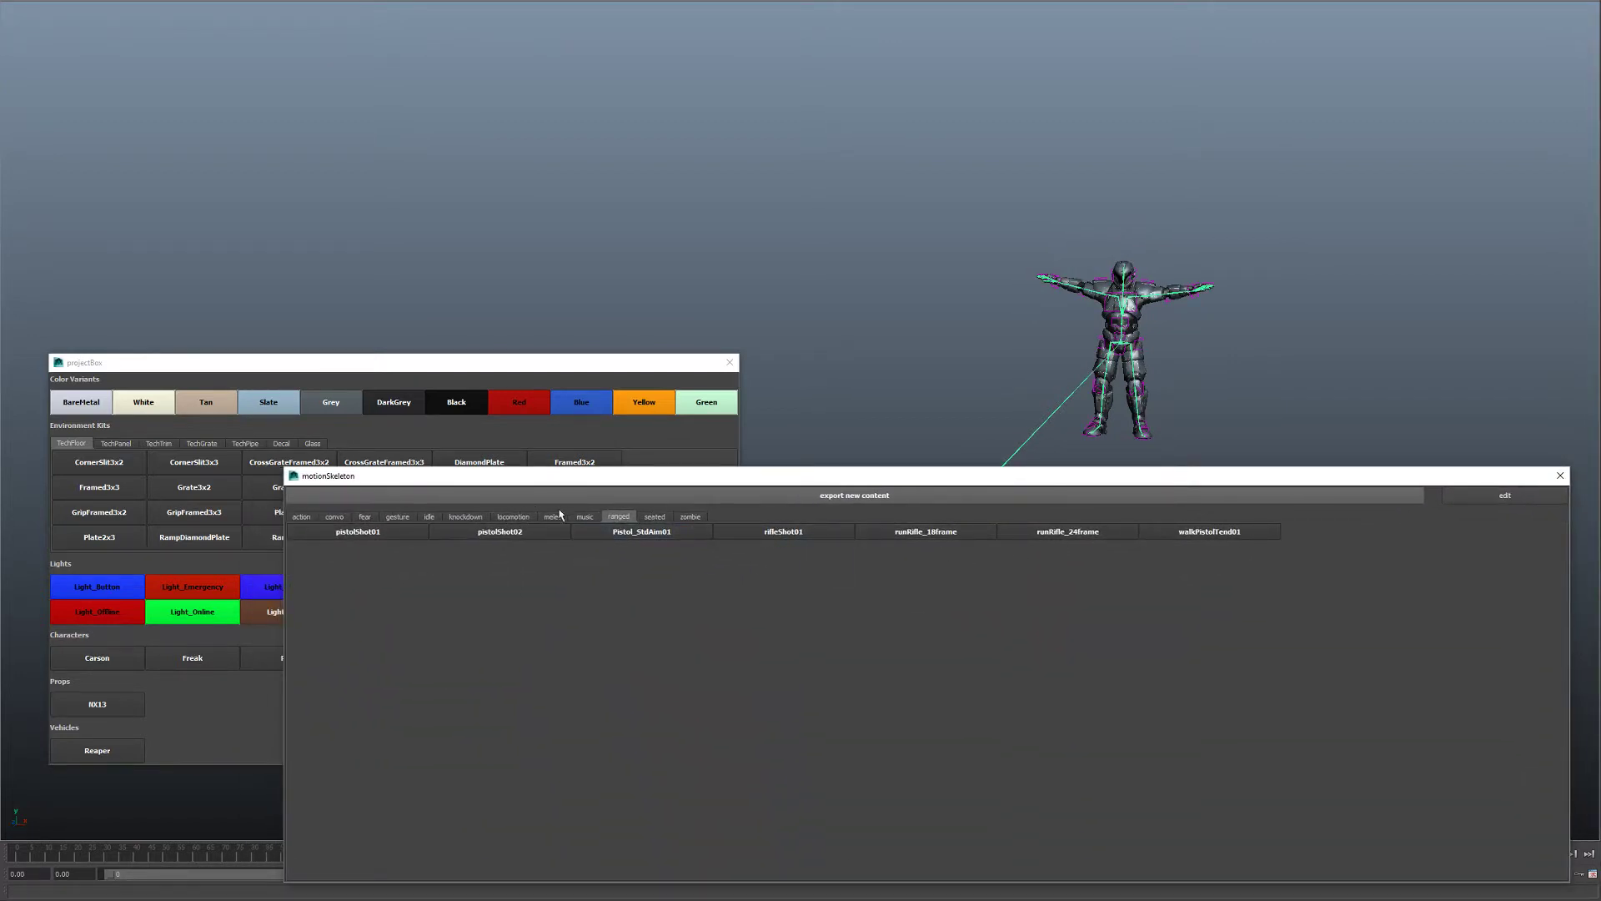
pyautogui.click(512, 518)
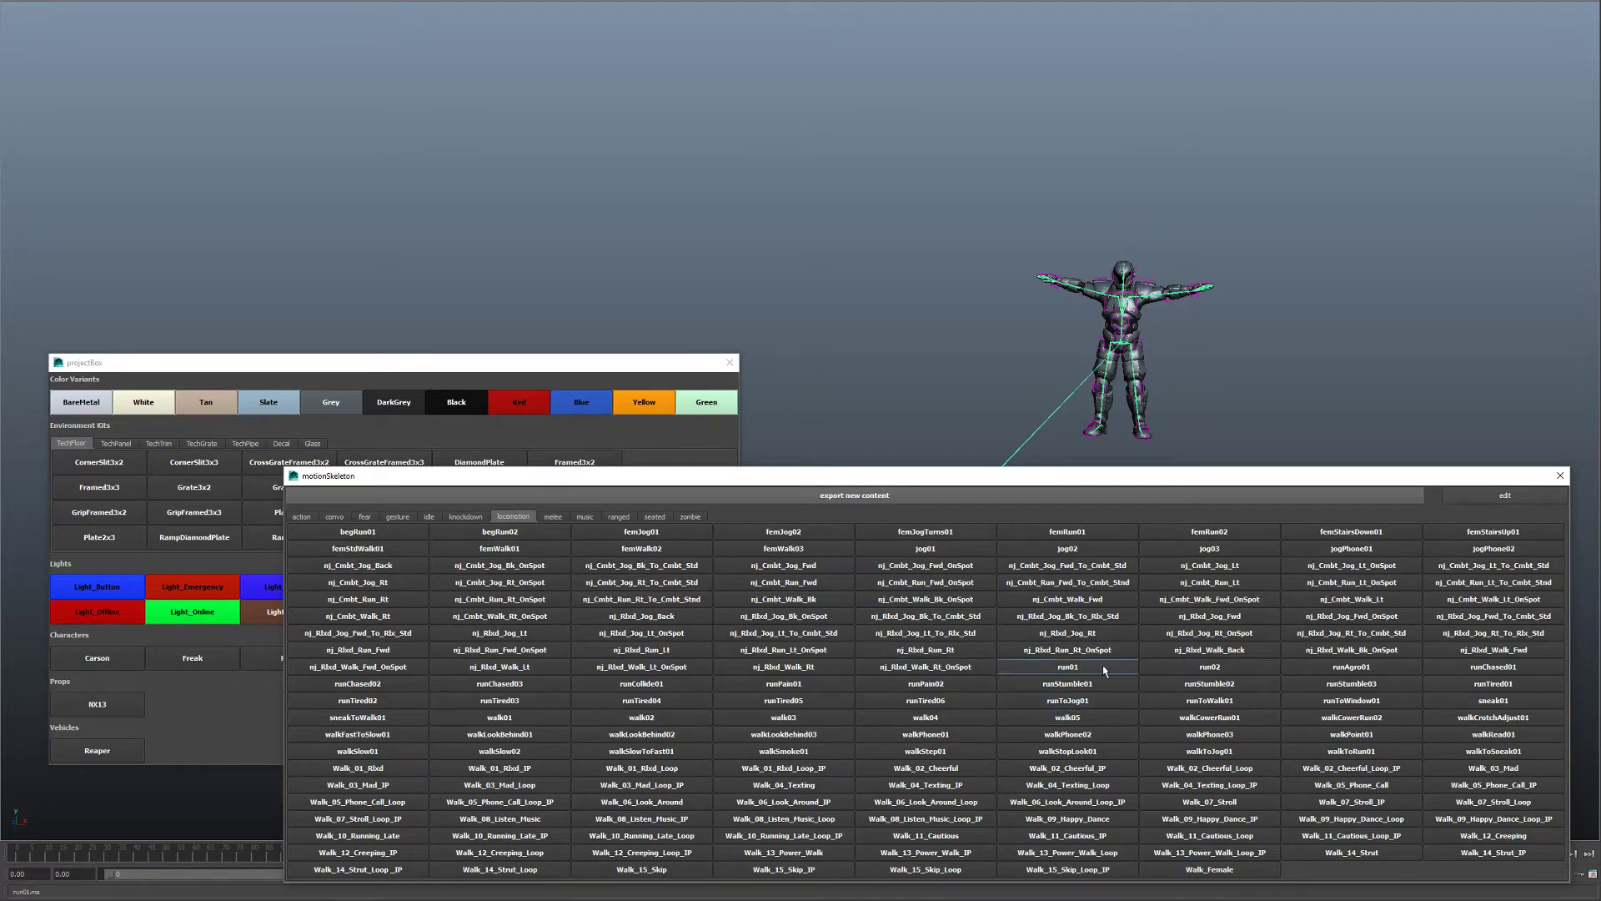
pyautogui.click(1351, 668)
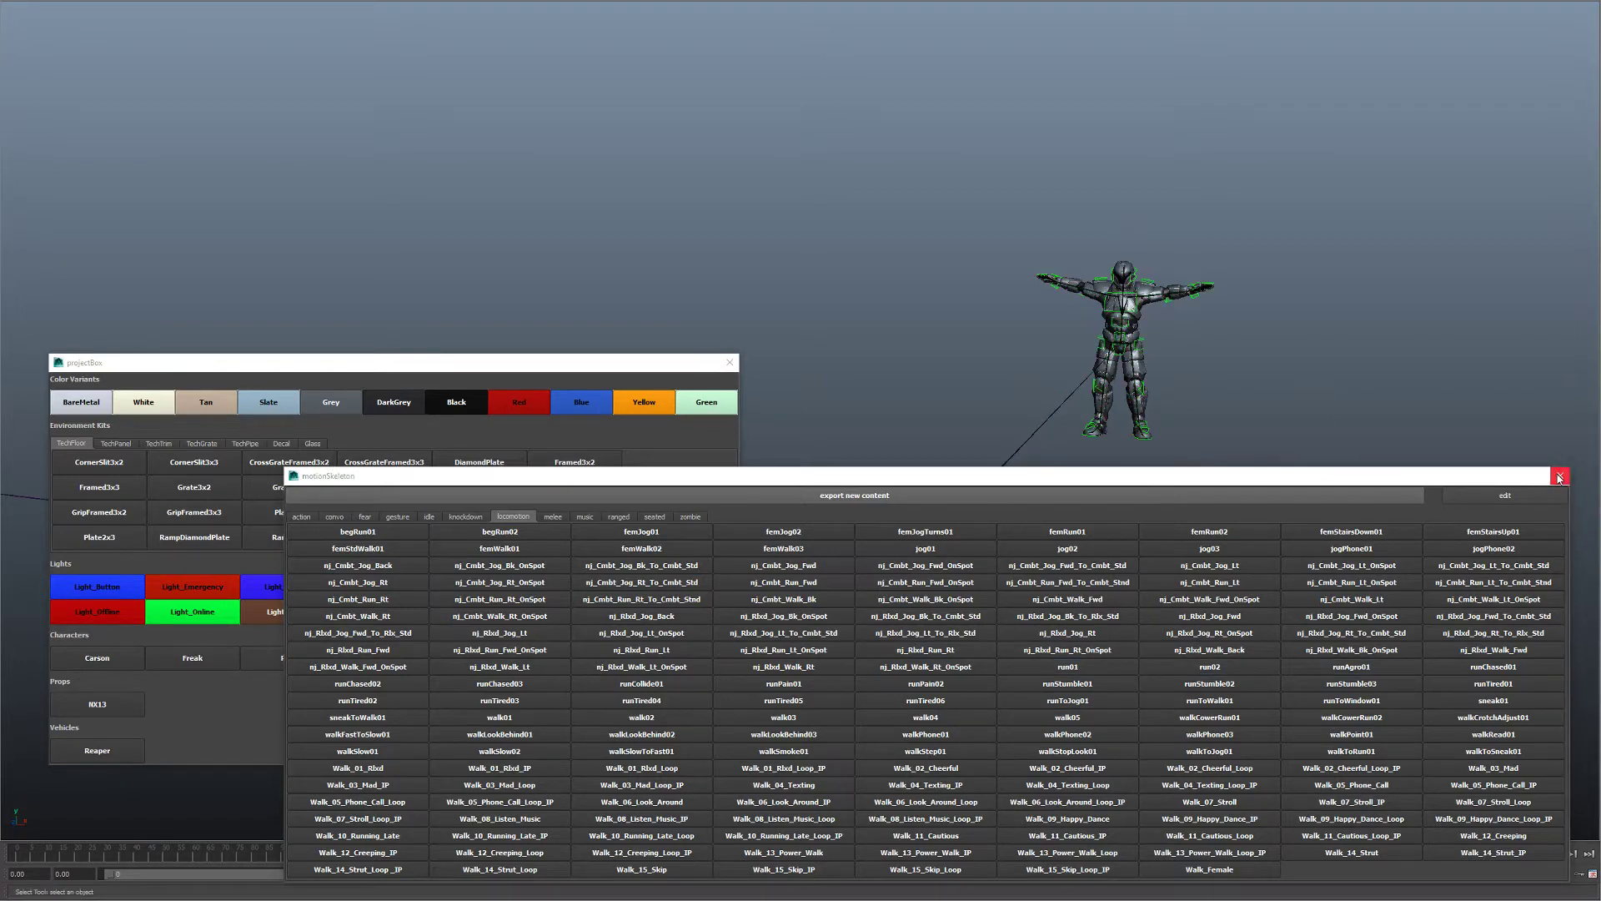
pyautogui.click(1560, 475)
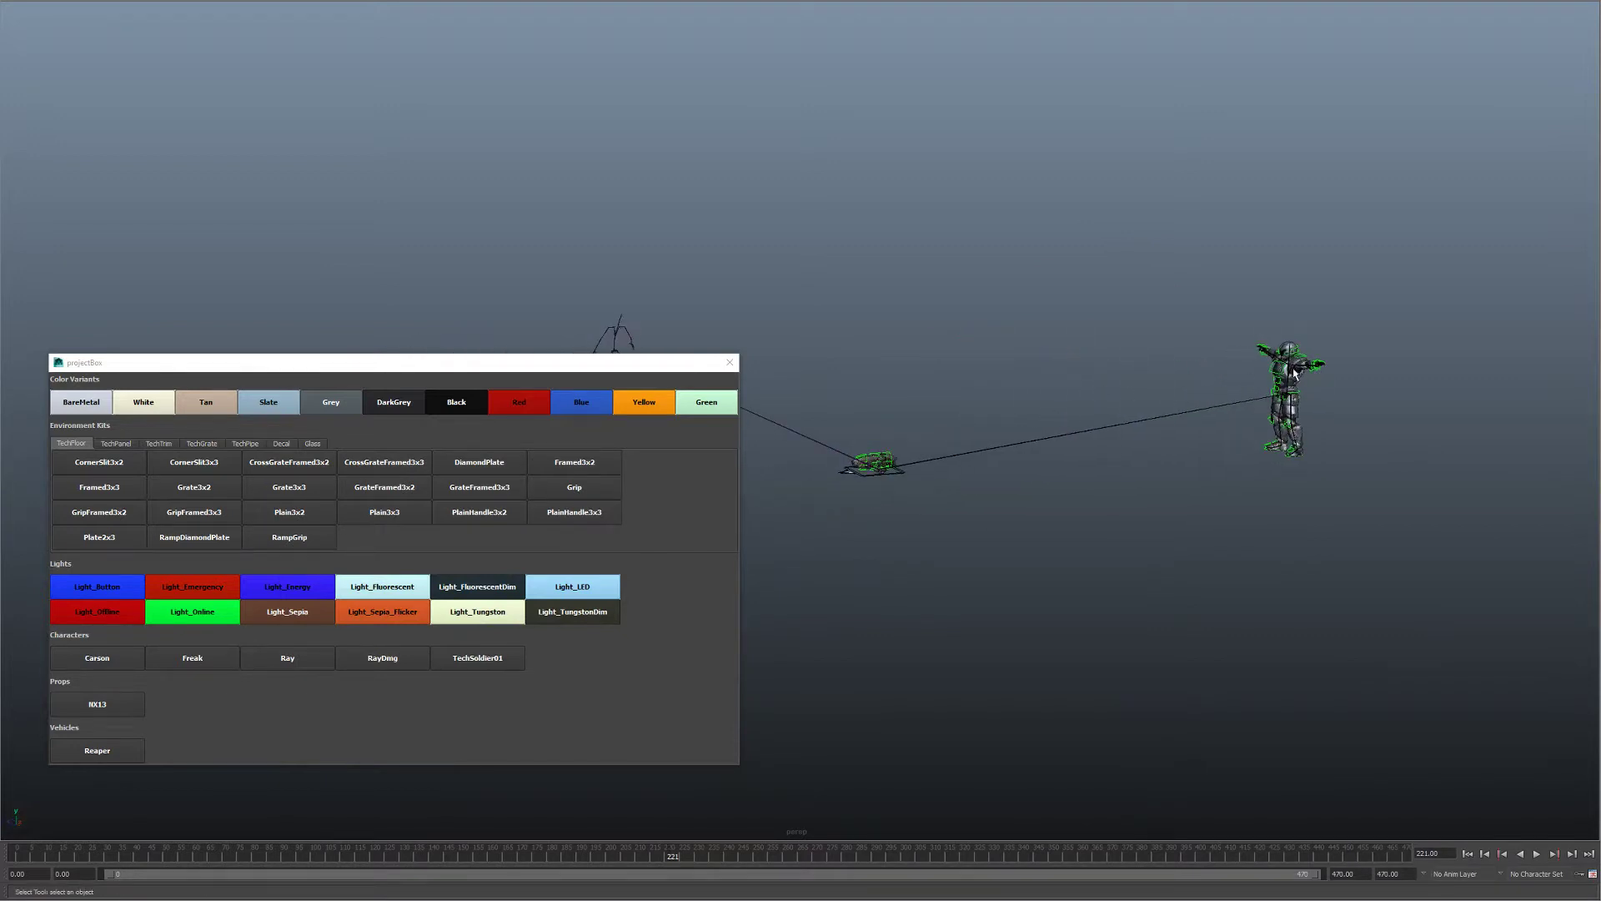
# Rotate the run skeleton and make it drive the armored character with driveAll
pyautogui.keyDown('alt'); pyautogui.moveTo(1158, 372); pyautogui.dragTo(799, 345); pyautogui.keyUp('alt')
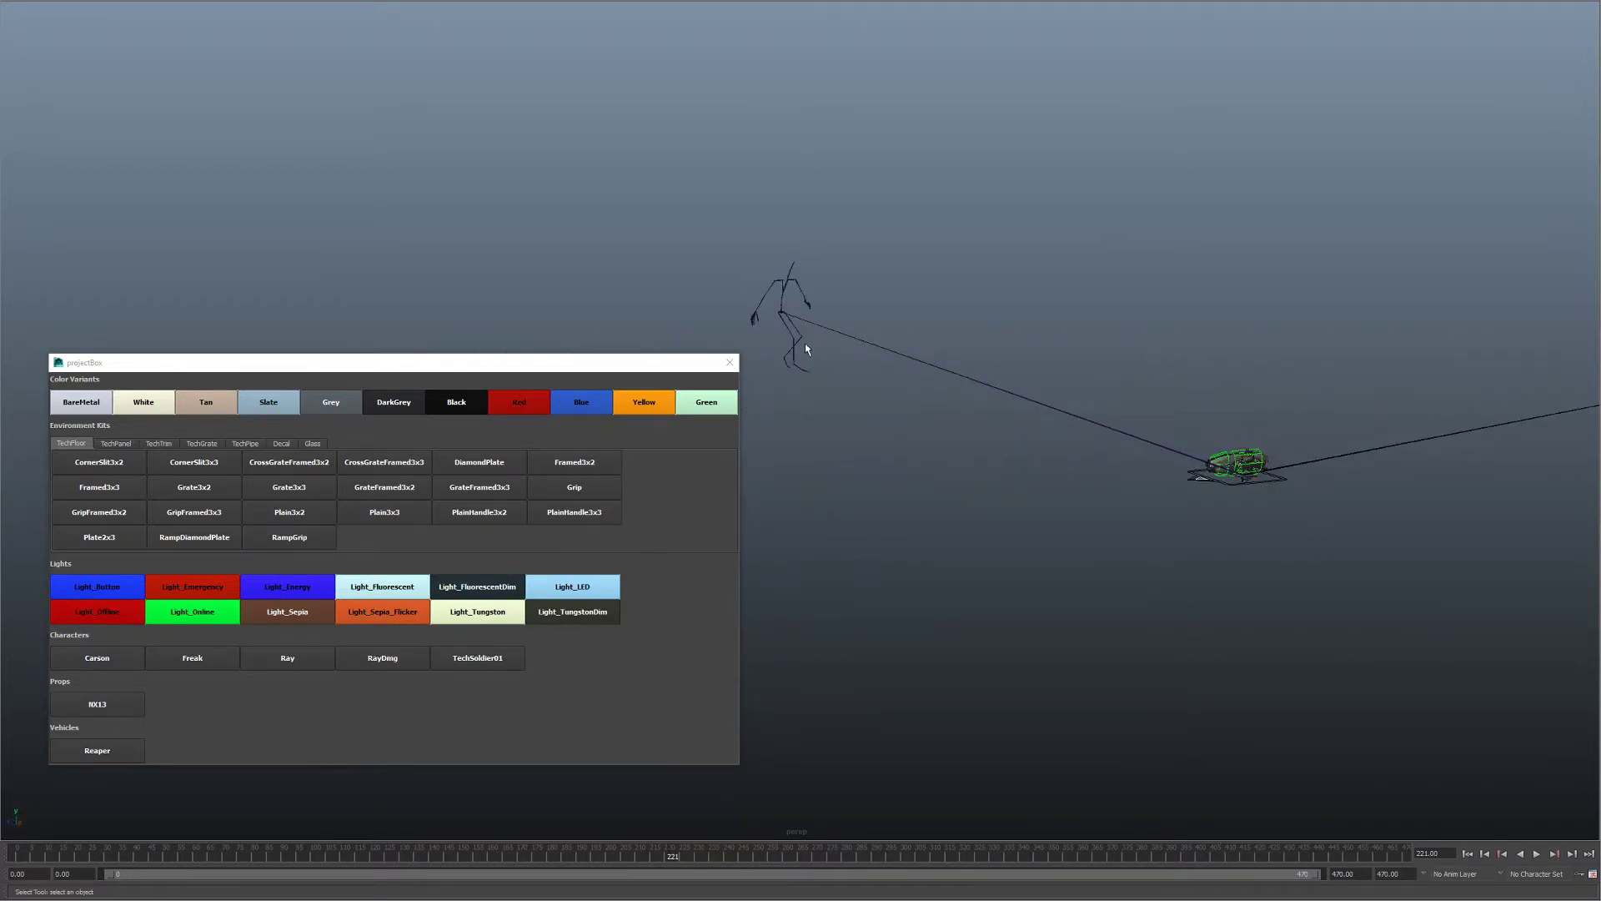
pyautogui.press('r')
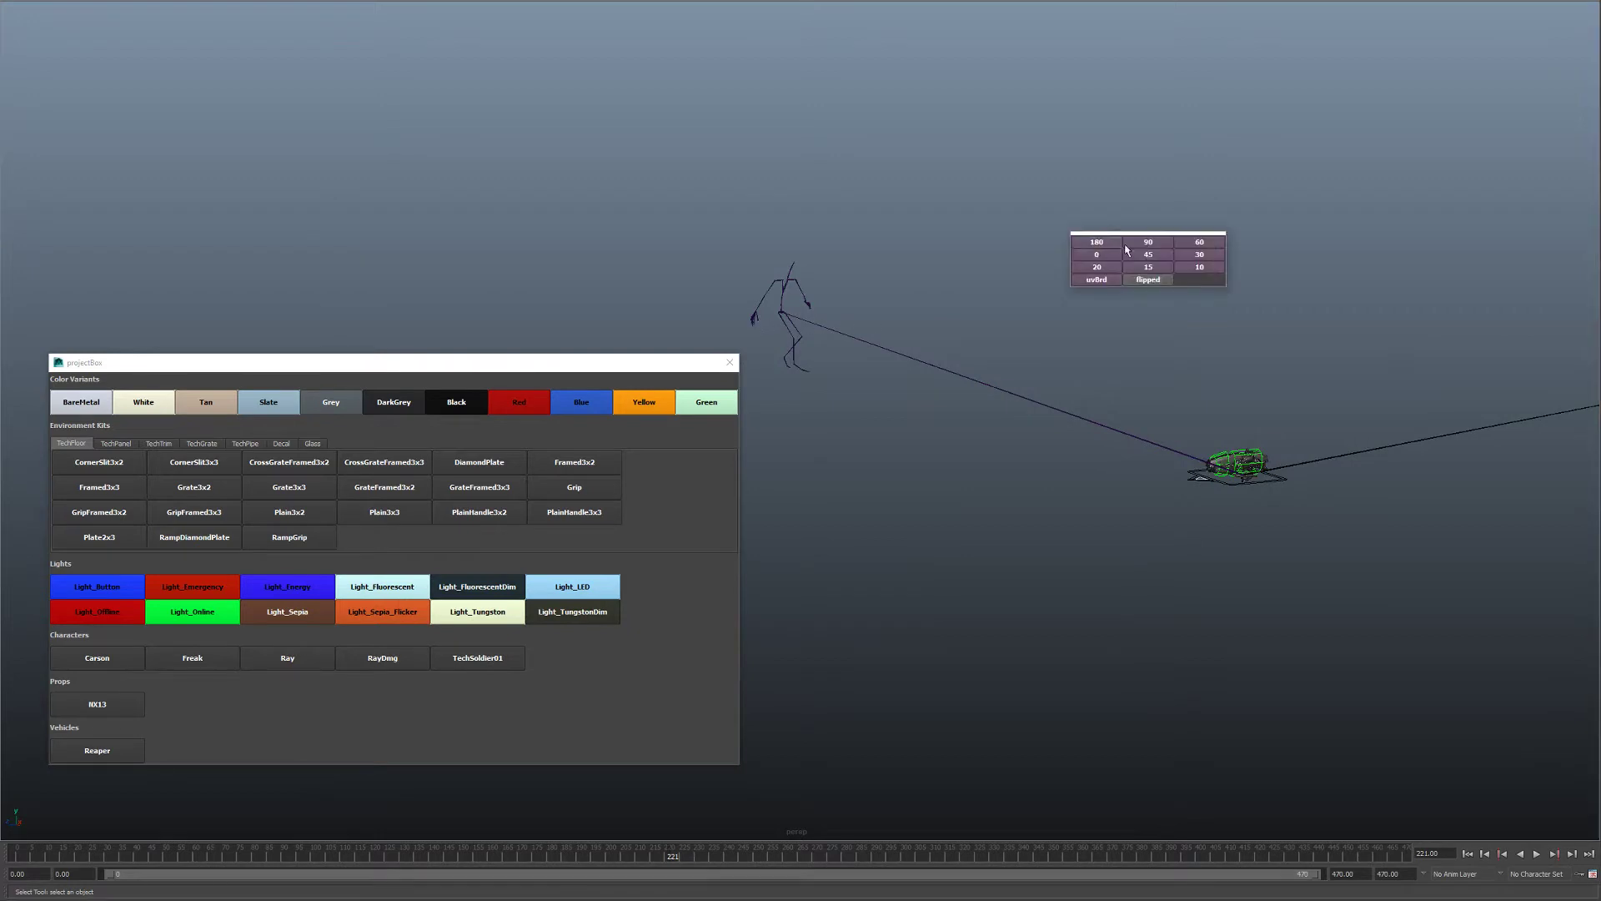
pyautogui.click(1192, 243)
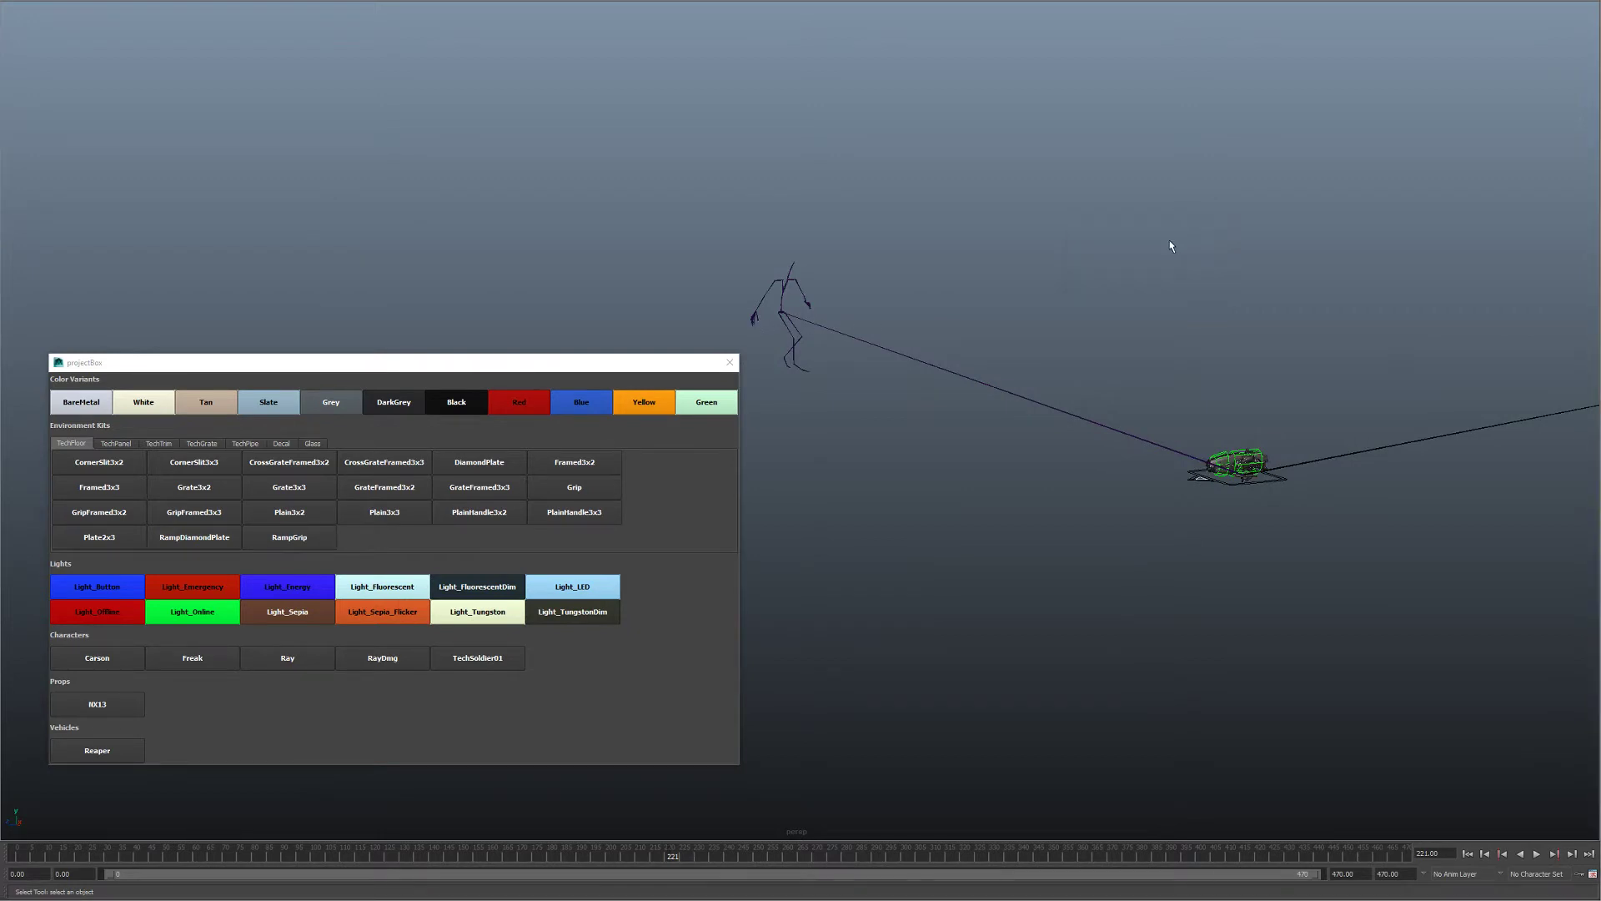
pyautogui.press('p')
pyautogui.click(1217, 230)
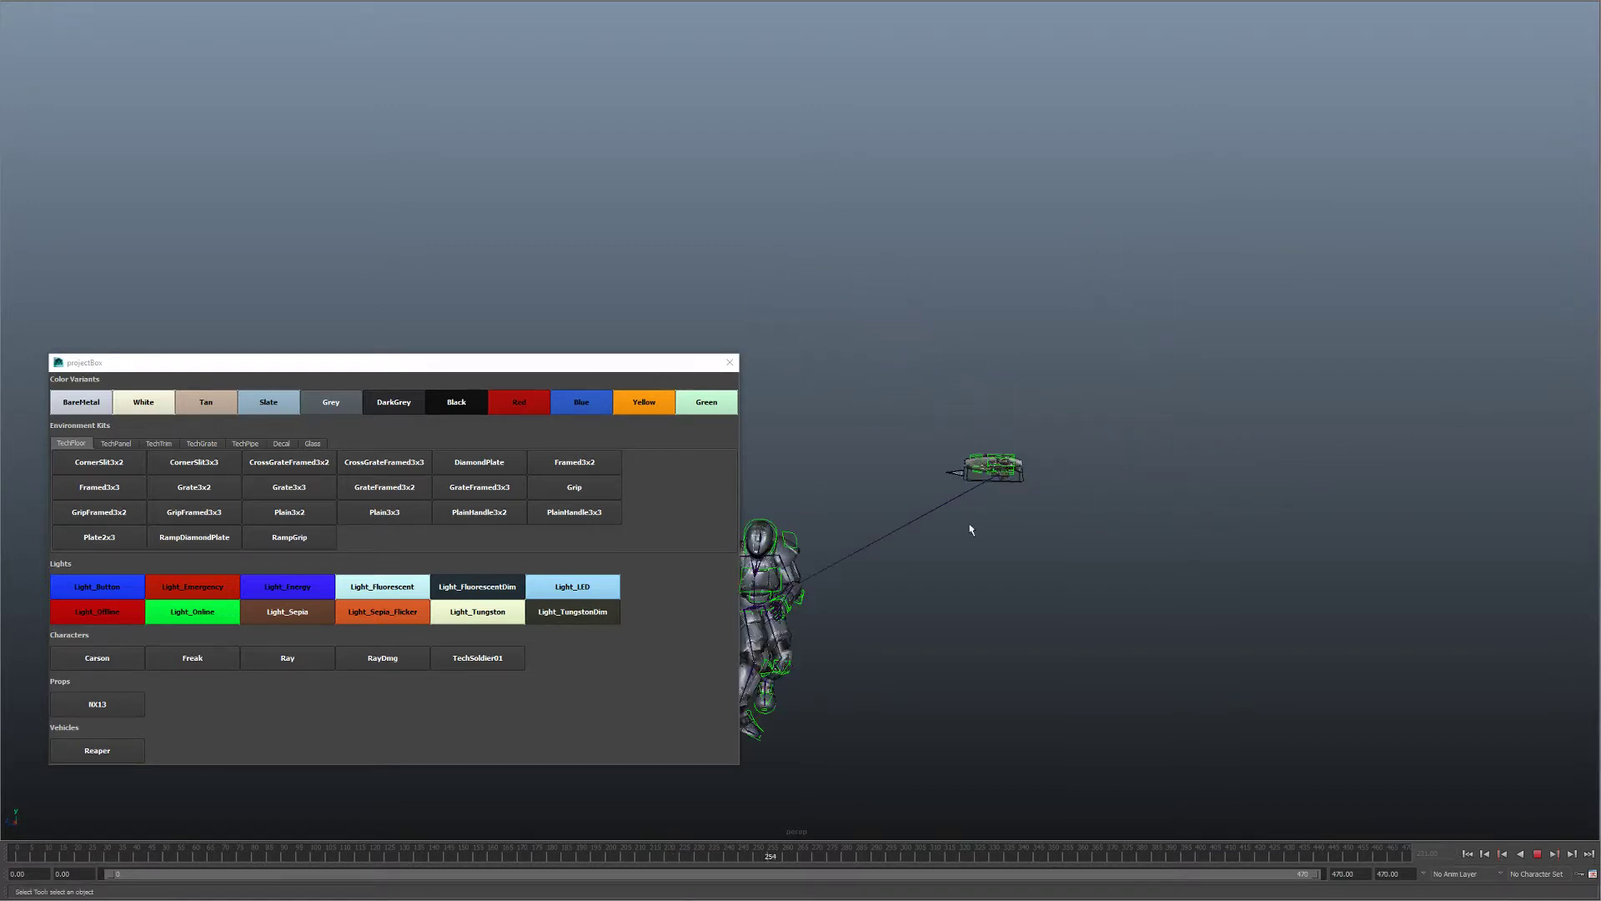
# Play the run animation from frame 0 and return to the first frame
pyautogui.moveTo(714, 859); pyautogui.dragTo(17, 858)
pyautogui.hotkey('alt', 'v')
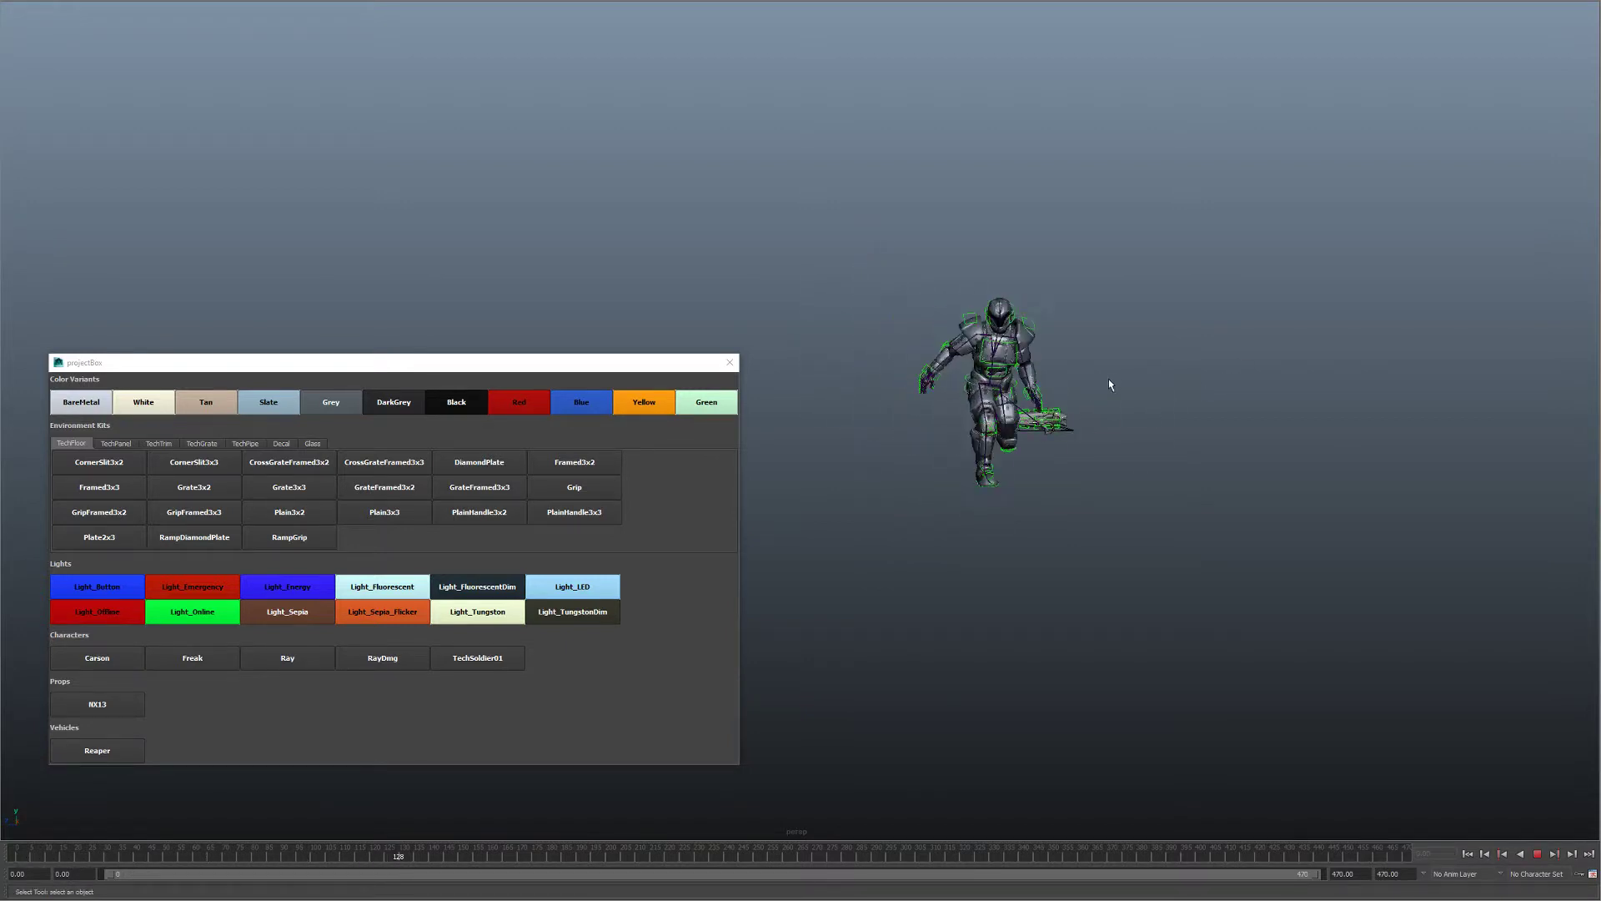
pyautogui.hotkey('alt', 'v')
pyautogui.hotkey('alt', 'shift', 'v')
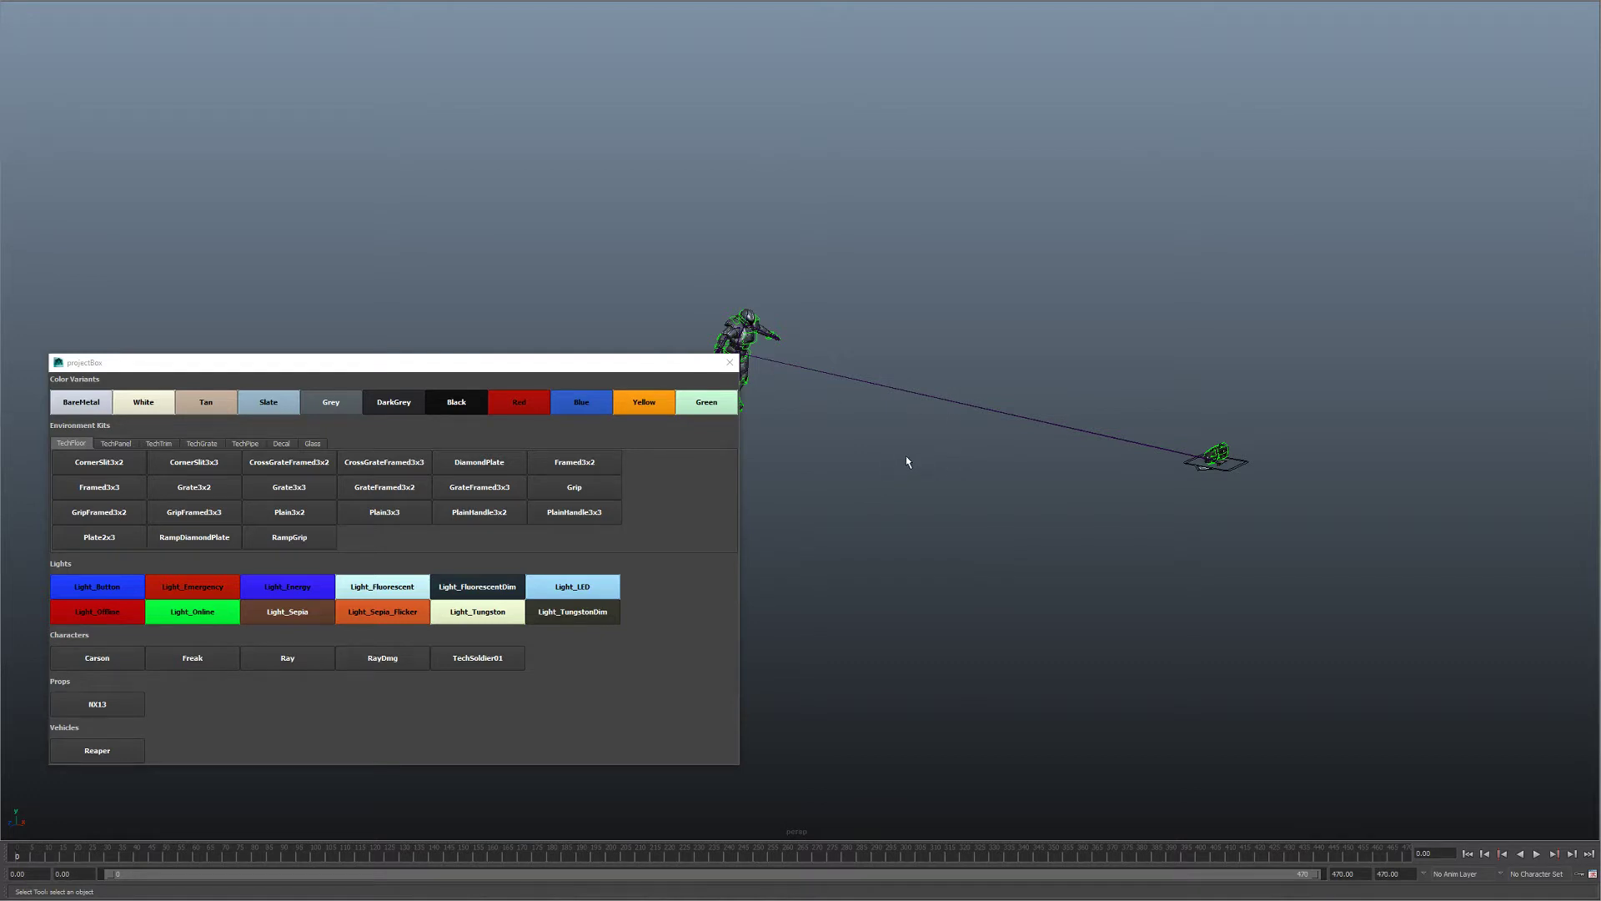
pyautogui.hotkey('alt', 'Tab')
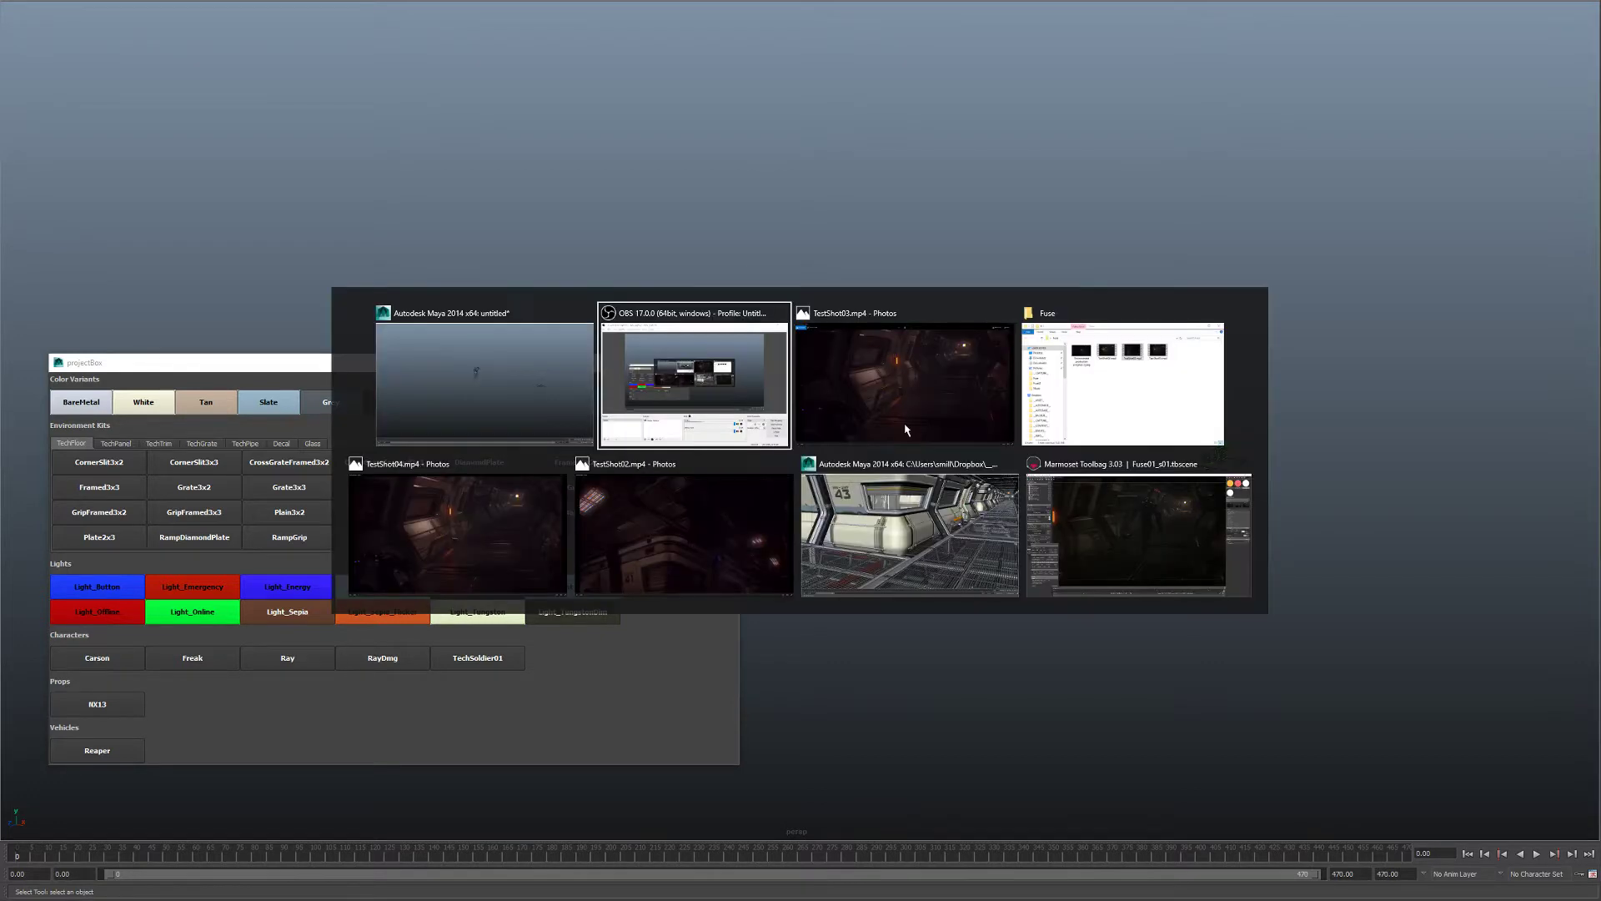
pyautogui.hotkey('alt', 'Tab')
pyautogui.click(895, 512)
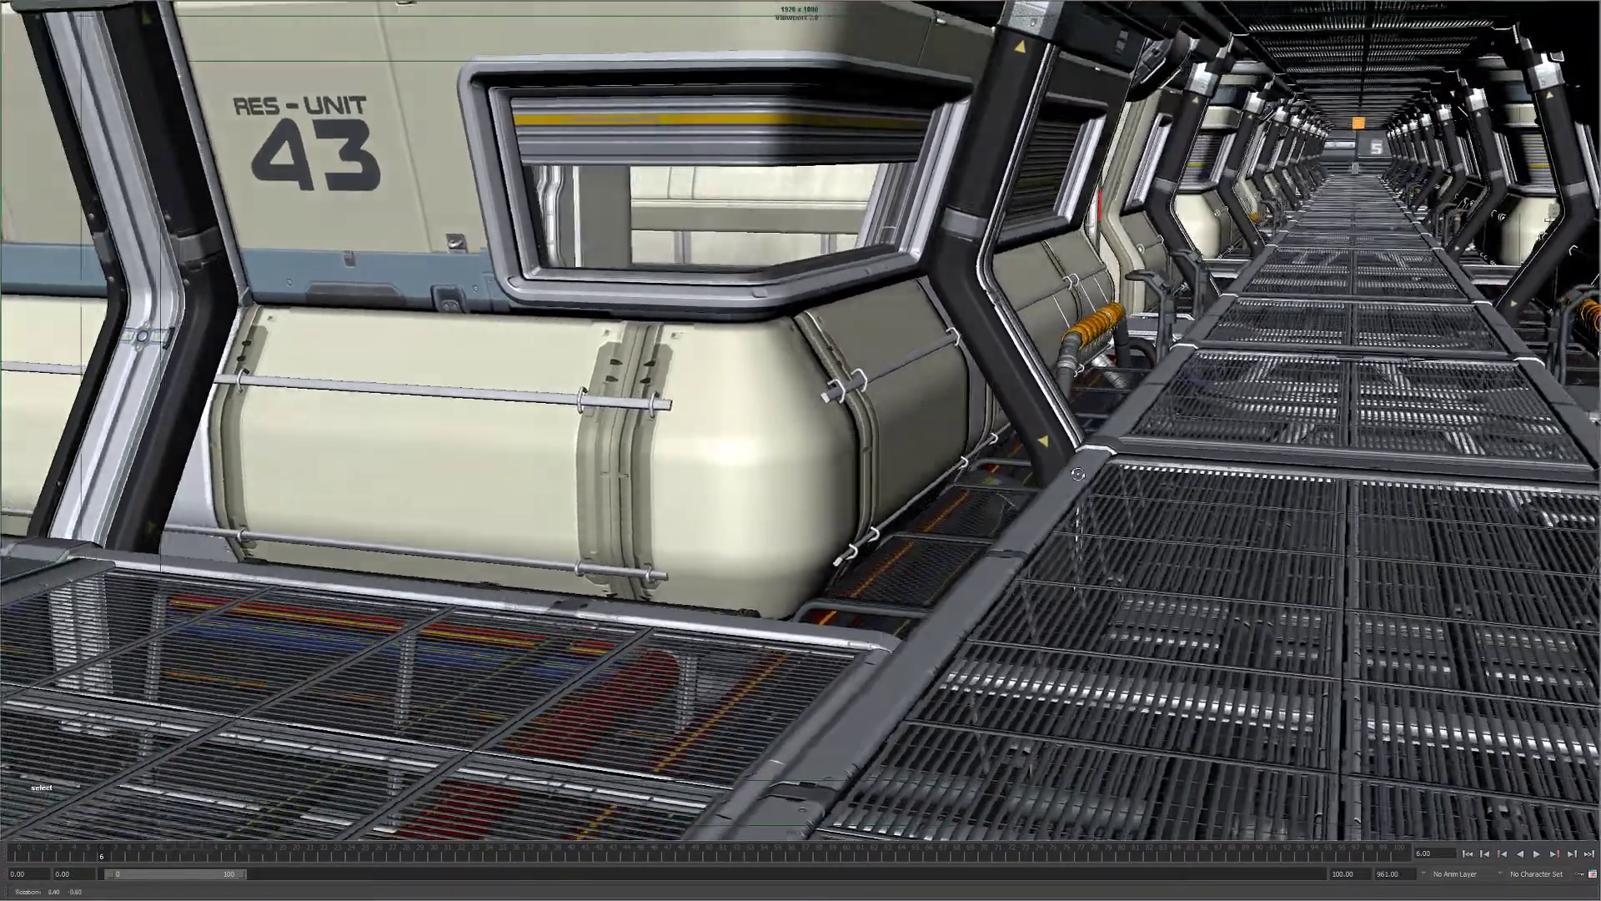
pyautogui.moveTo(989, 500)
pyautogui.keyDown('alt'); pyautogui.mouseDown(button='middle')
pyautogui.moveTo(967, 510)
pyautogui.moveTo(385, 232)
pyautogui.mouseUp(button='middle'); pyautogui.keyUp('alt')
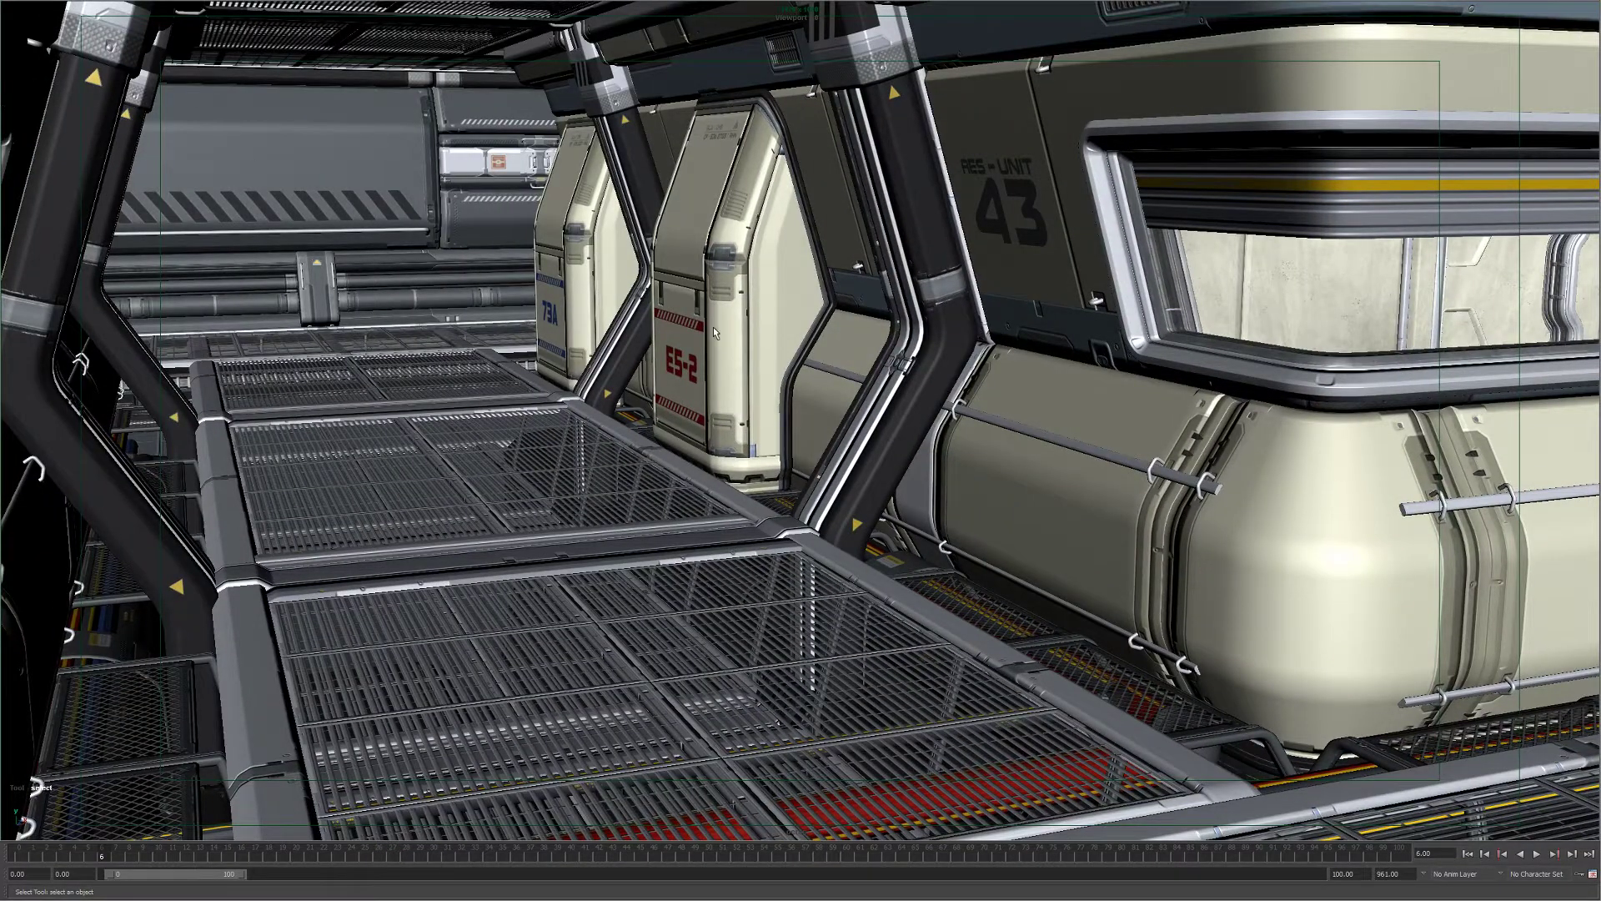
pyautogui.keyDown('alt'); pyautogui.moveTo(711, 346); pyautogui.dragTo(643, 489); pyautogui.keyUp('alt')
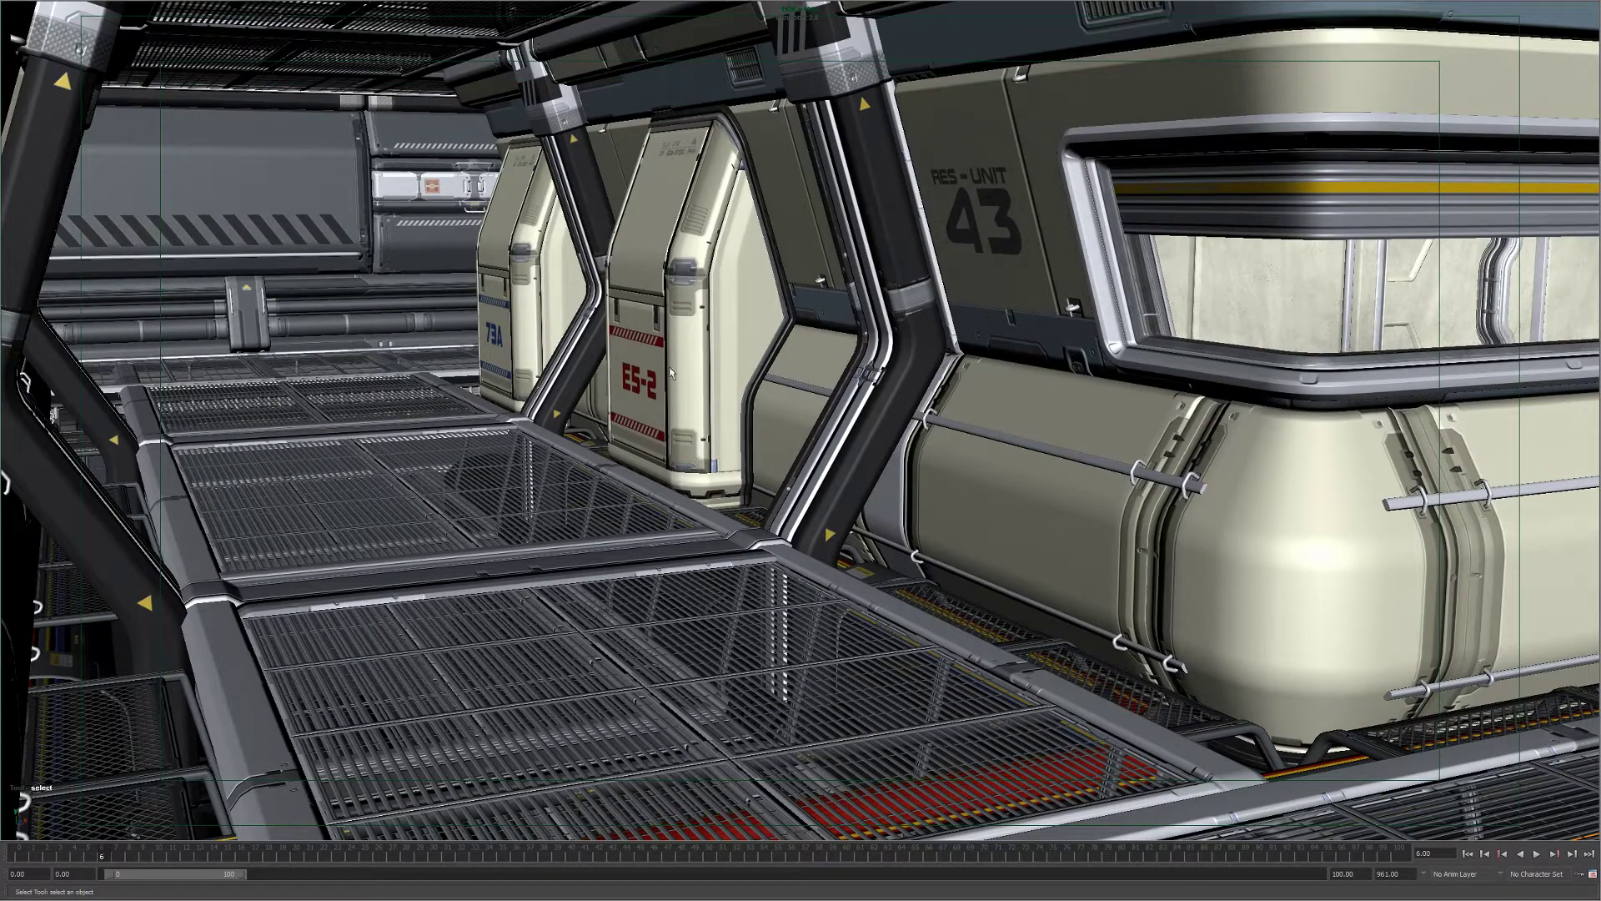
pyautogui.keyDown('alt'); pyautogui.moveTo(858, 404); pyautogui.dragTo(900, 395); pyautogui.keyUp('alt')
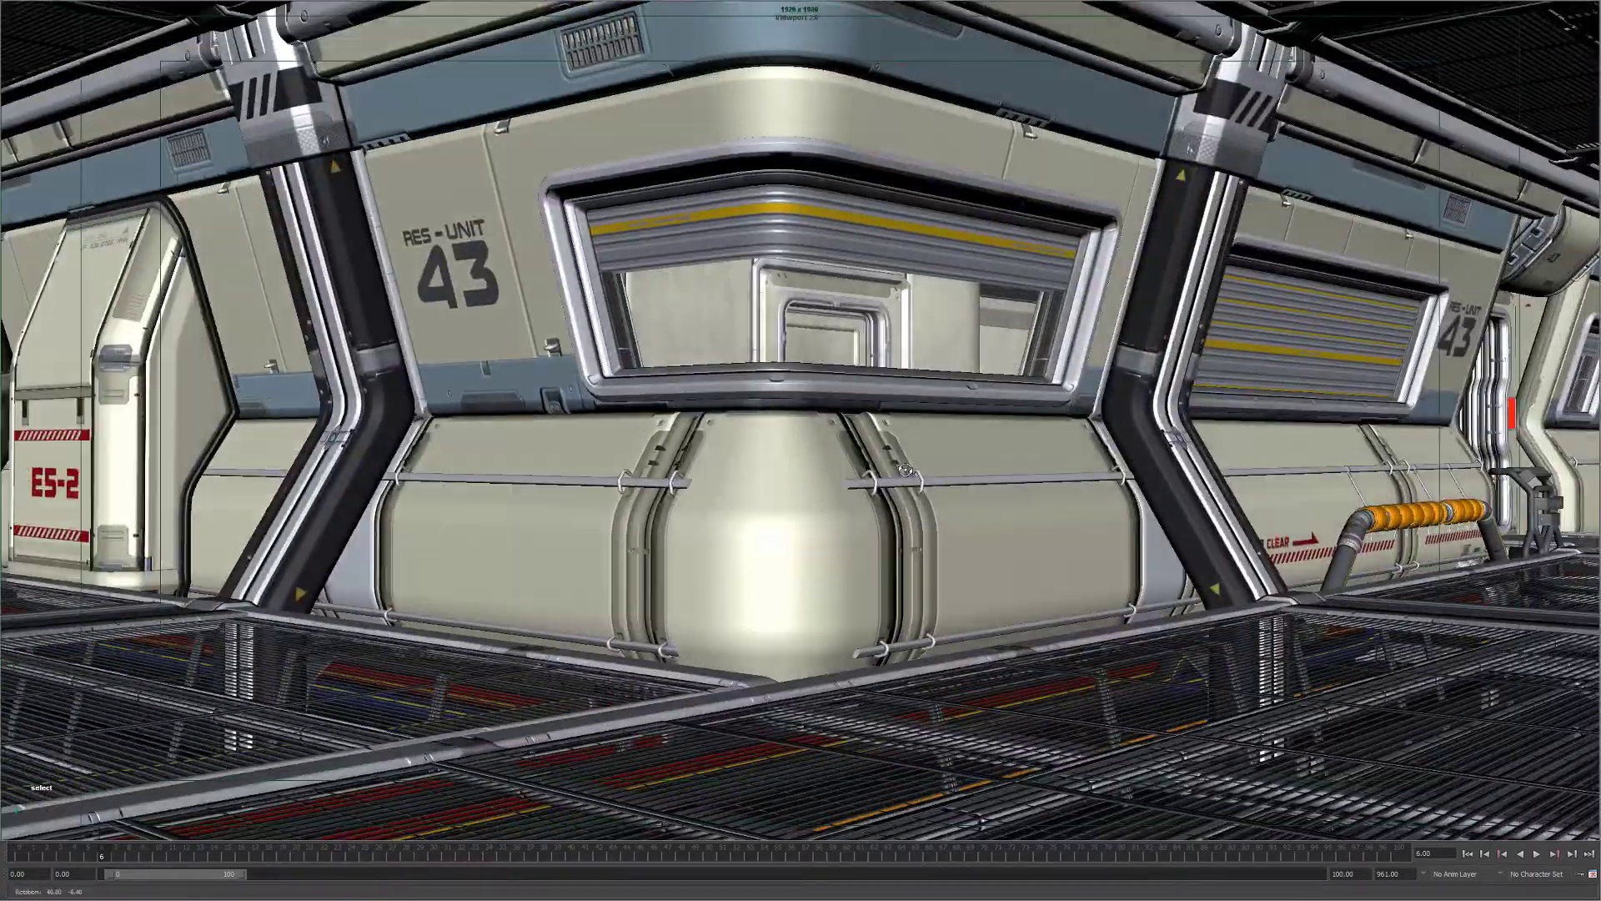
pyautogui.keyDown('alt'); pyautogui.moveTo(905, 470); pyautogui.dragTo(963, 357, button='middle'); pyautogui.keyUp('alt')
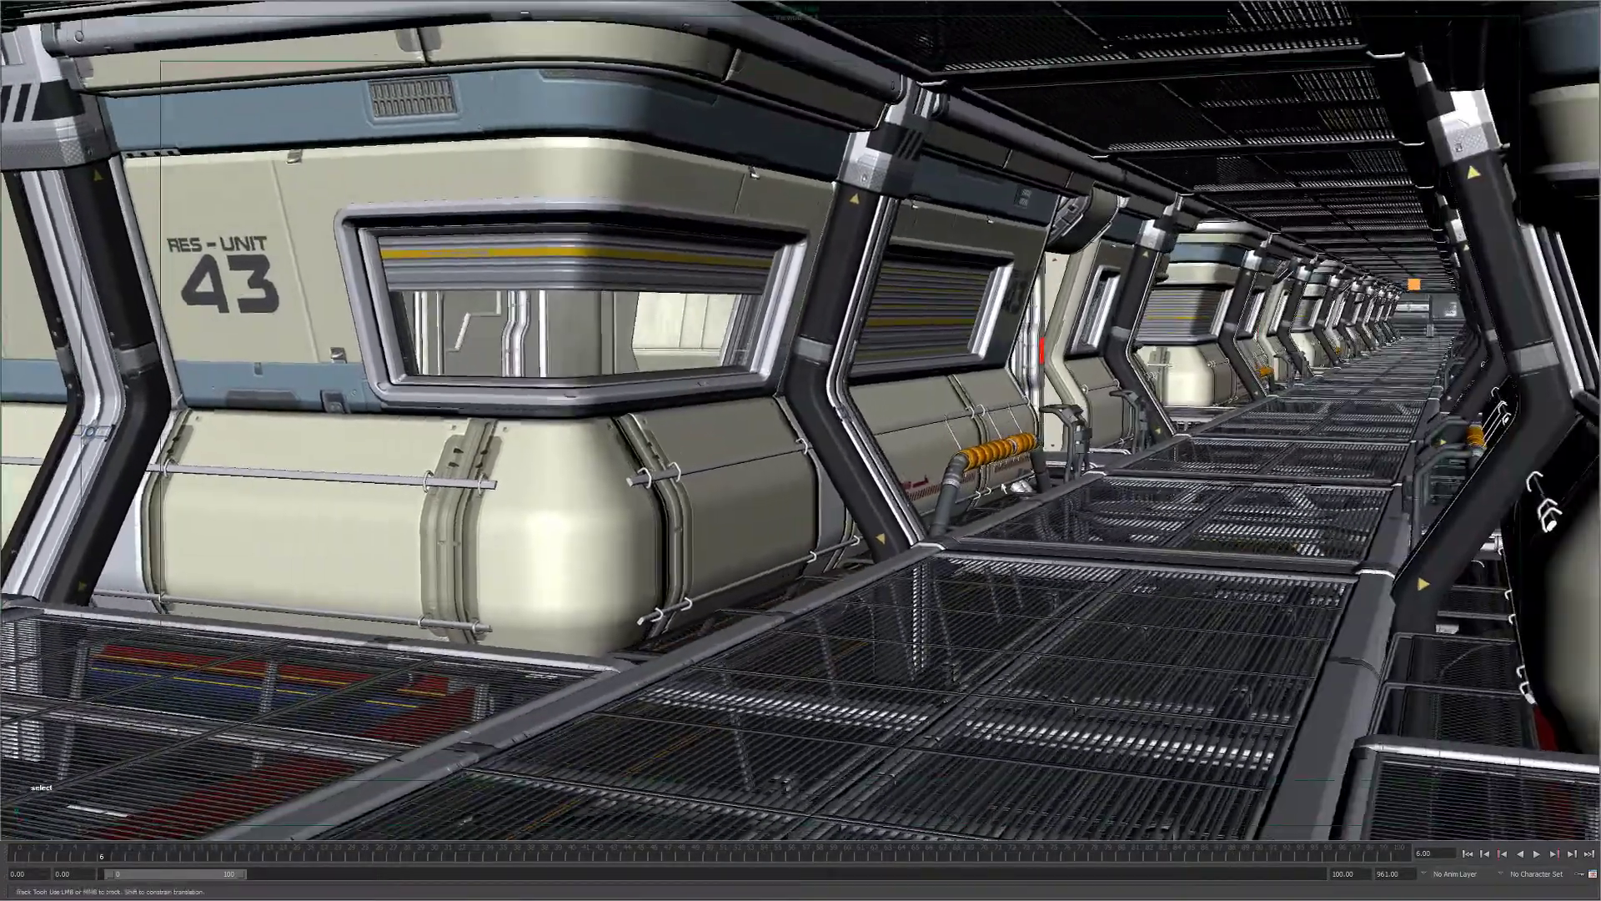
pyautogui.keyDown('alt'); pyautogui.moveTo(876, 463); pyautogui.dragTo(1057, 444); pyautogui.keyUp('alt')
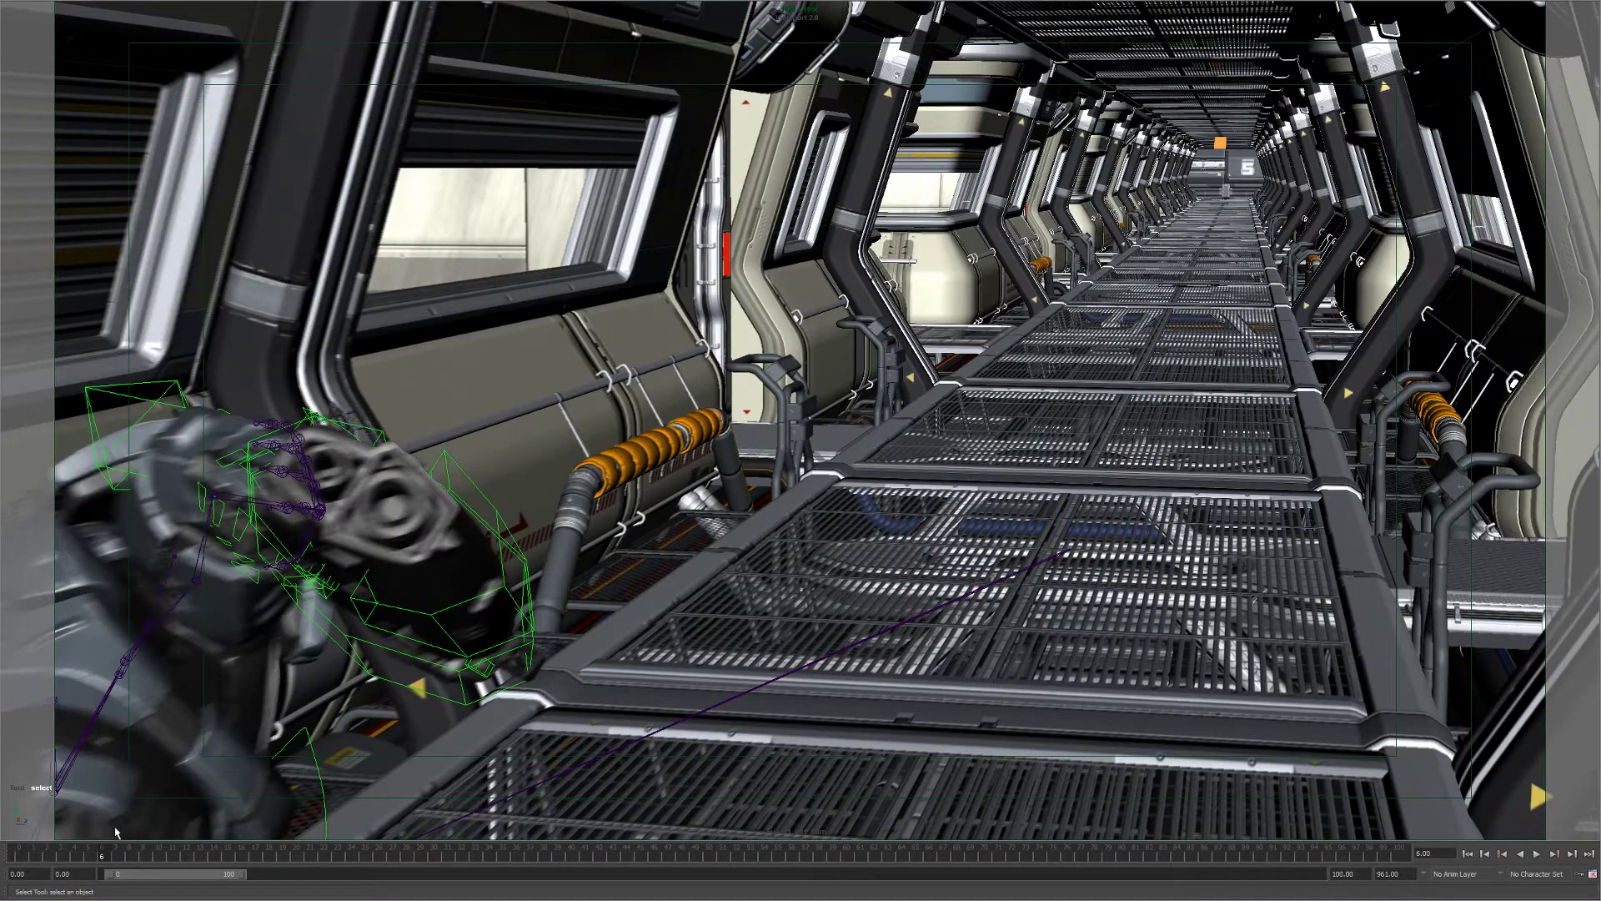
# Play and scrub the soldier's corridor walk, then bring Marmoset Toolbag 3 forward
pyautogui.hotkey('alt', 'v')
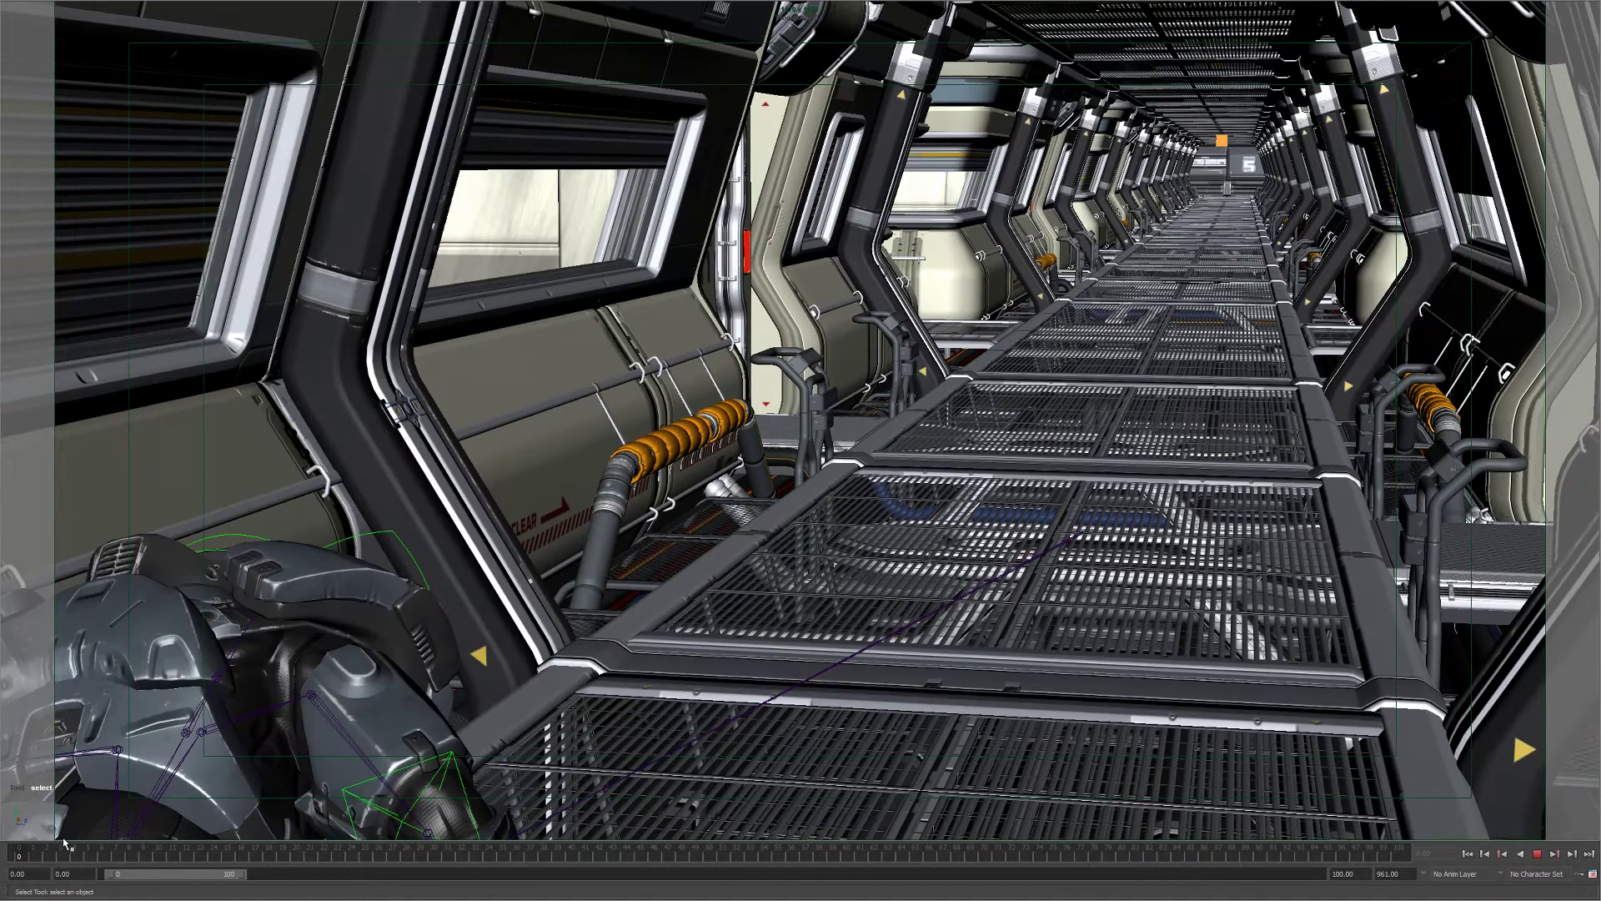
pyautogui.moveTo(76, 845); pyautogui.dragTo(393, 835)
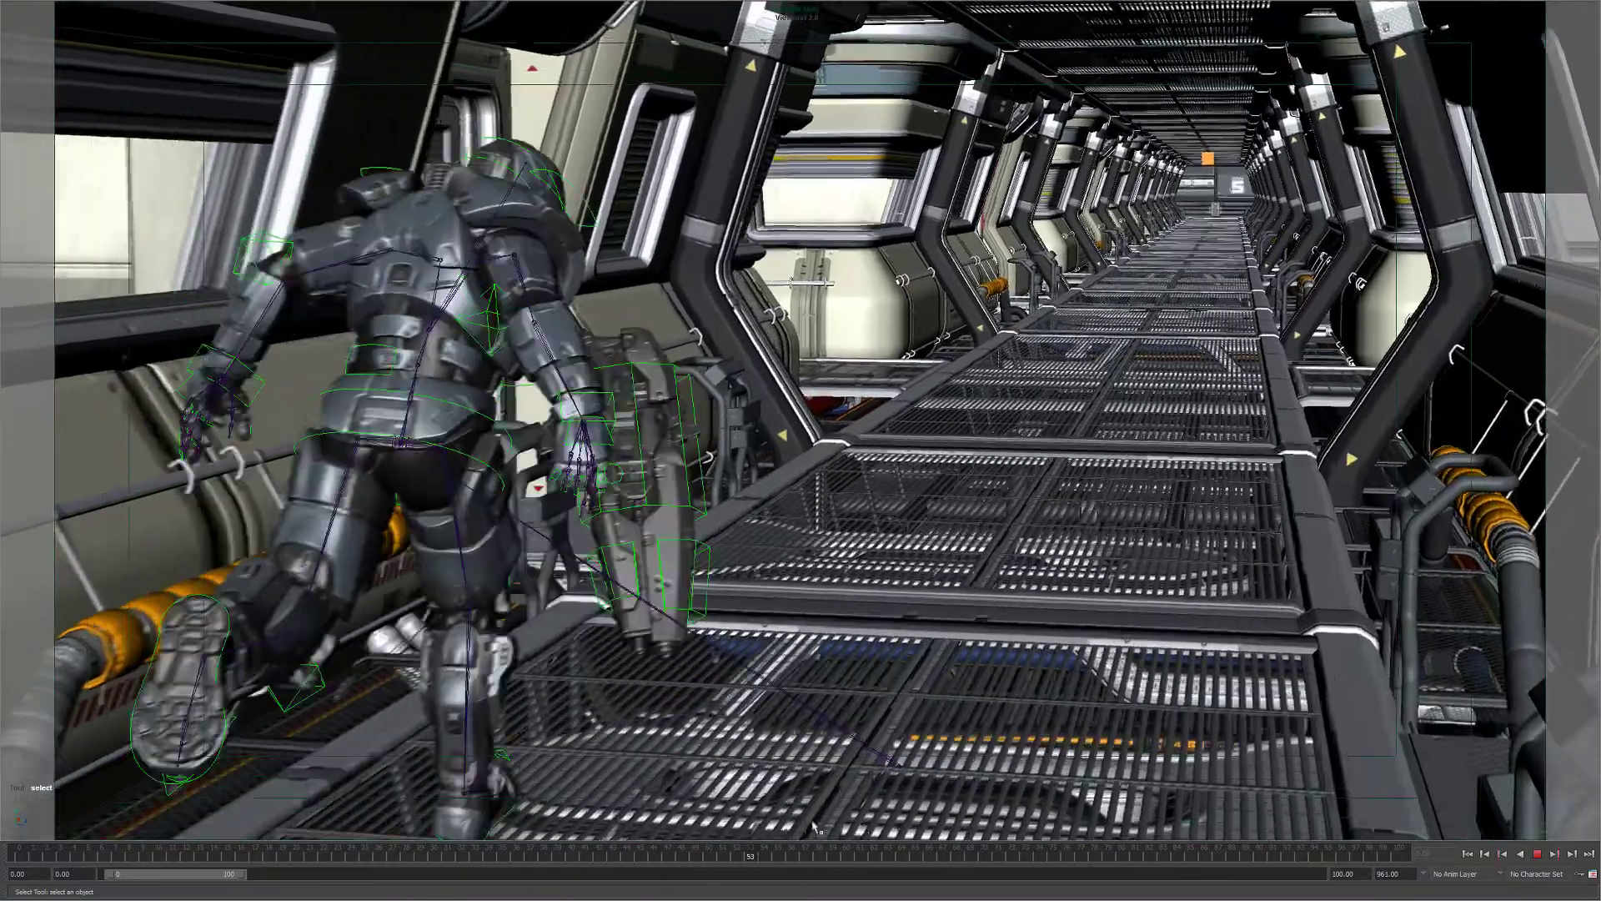
pyautogui.moveTo(395, 836); pyautogui.dragTo(953, 827)
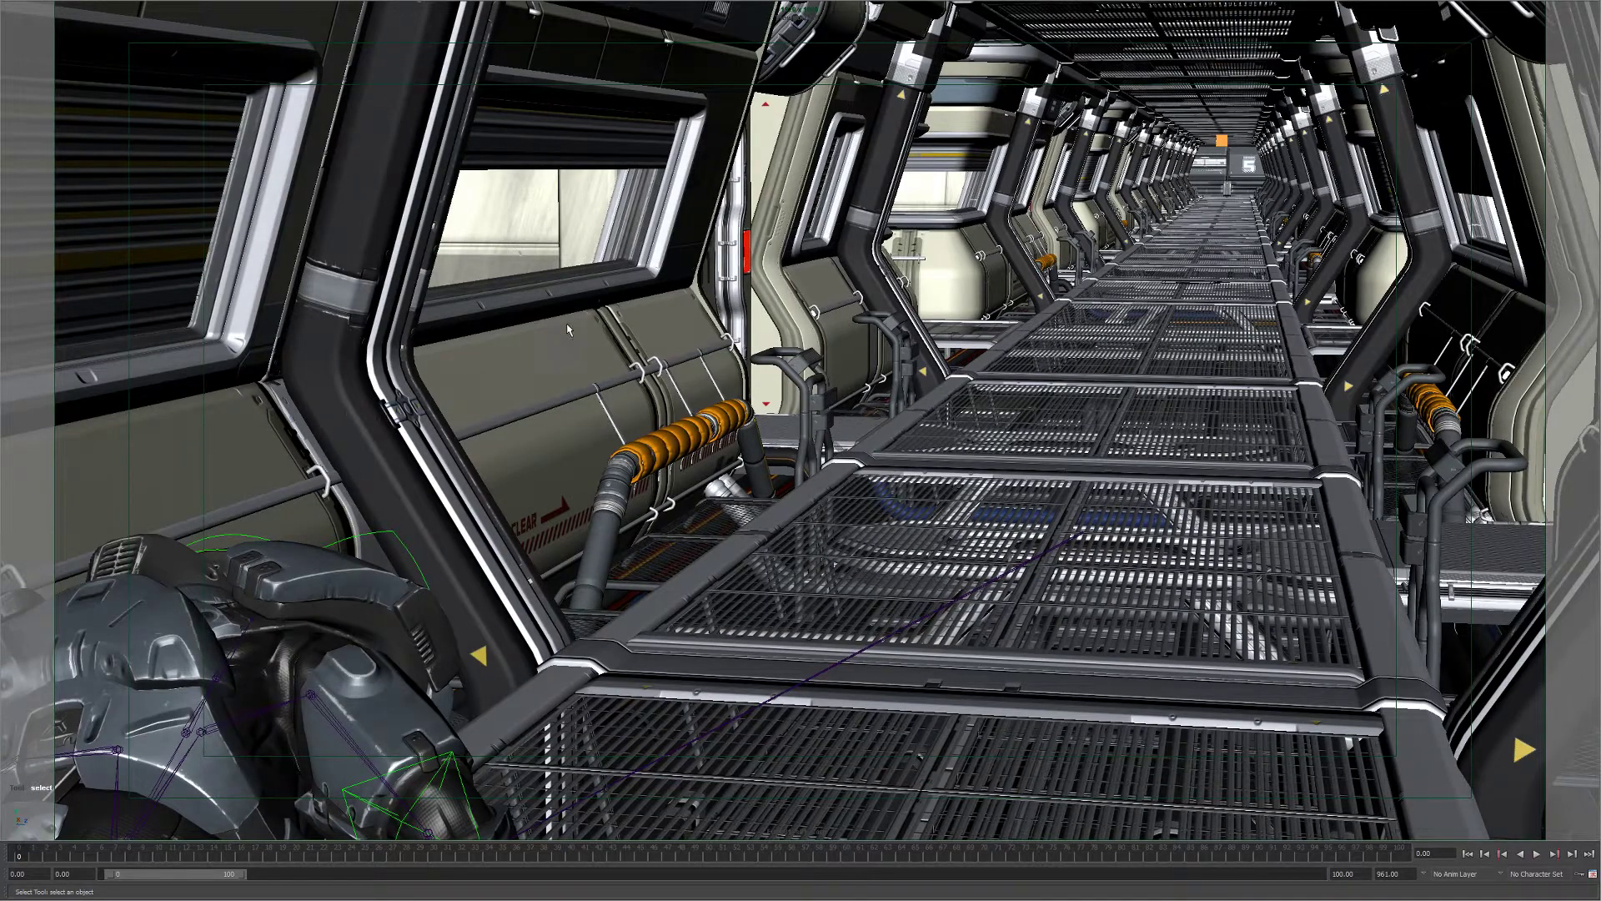
pyautogui.hotkey('alt', 'Tab')
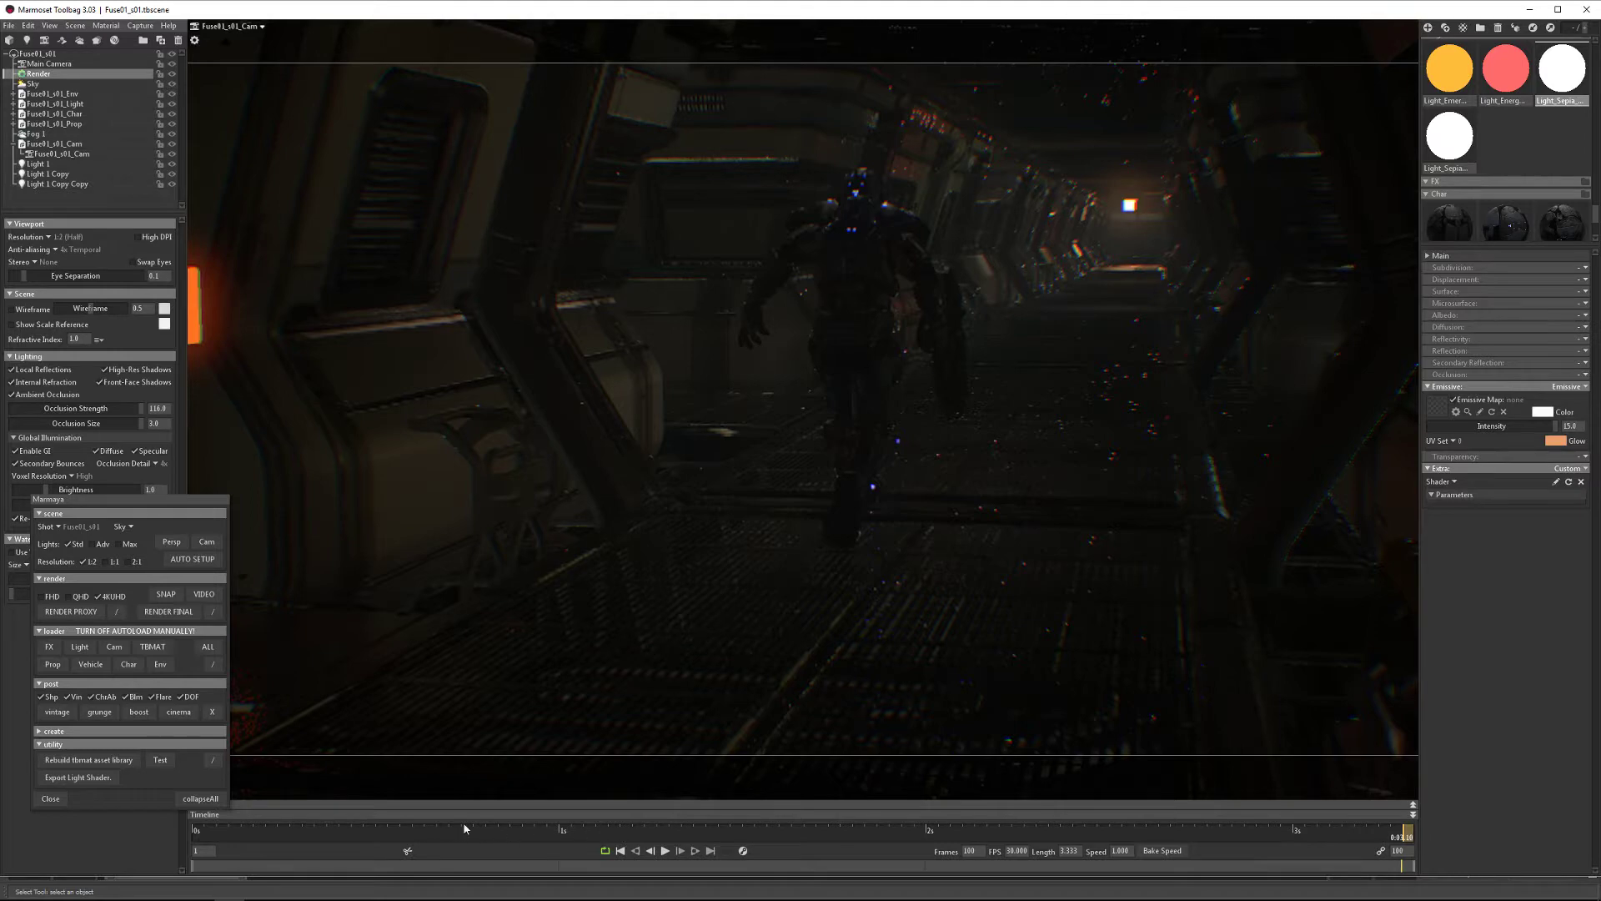
# Scrub and play the dark corridor animation on the Toolbag timeline, then pause
pyautogui.click(663, 835)
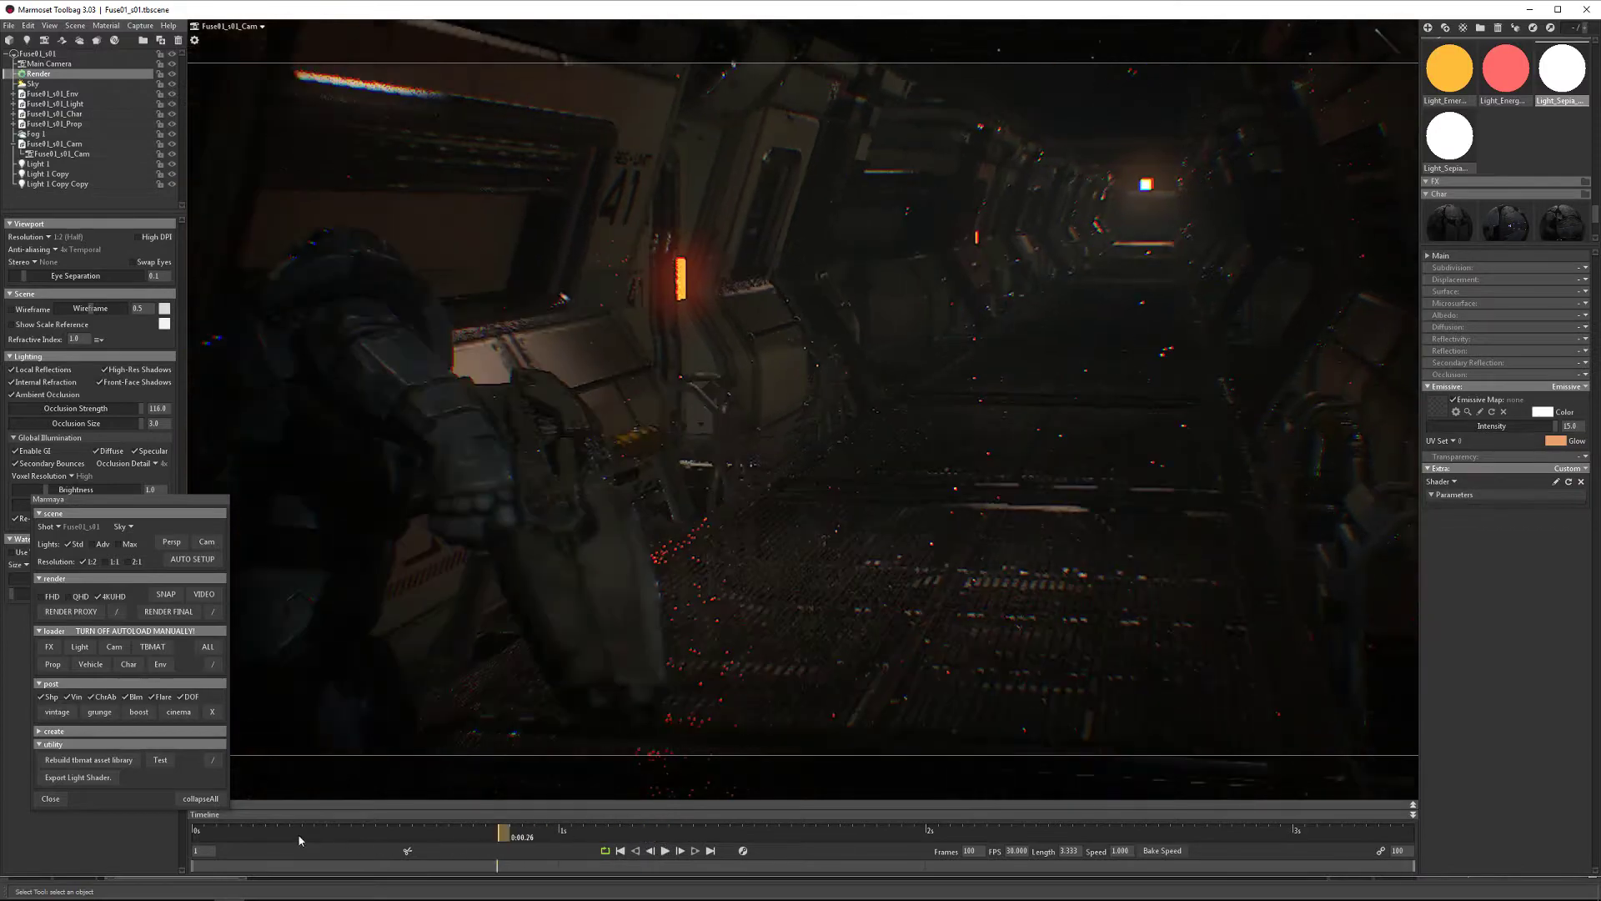
pyautogui.moveTo(564, 839); pyautogui.dragTo(81, 820)
pyautogui.press('space')
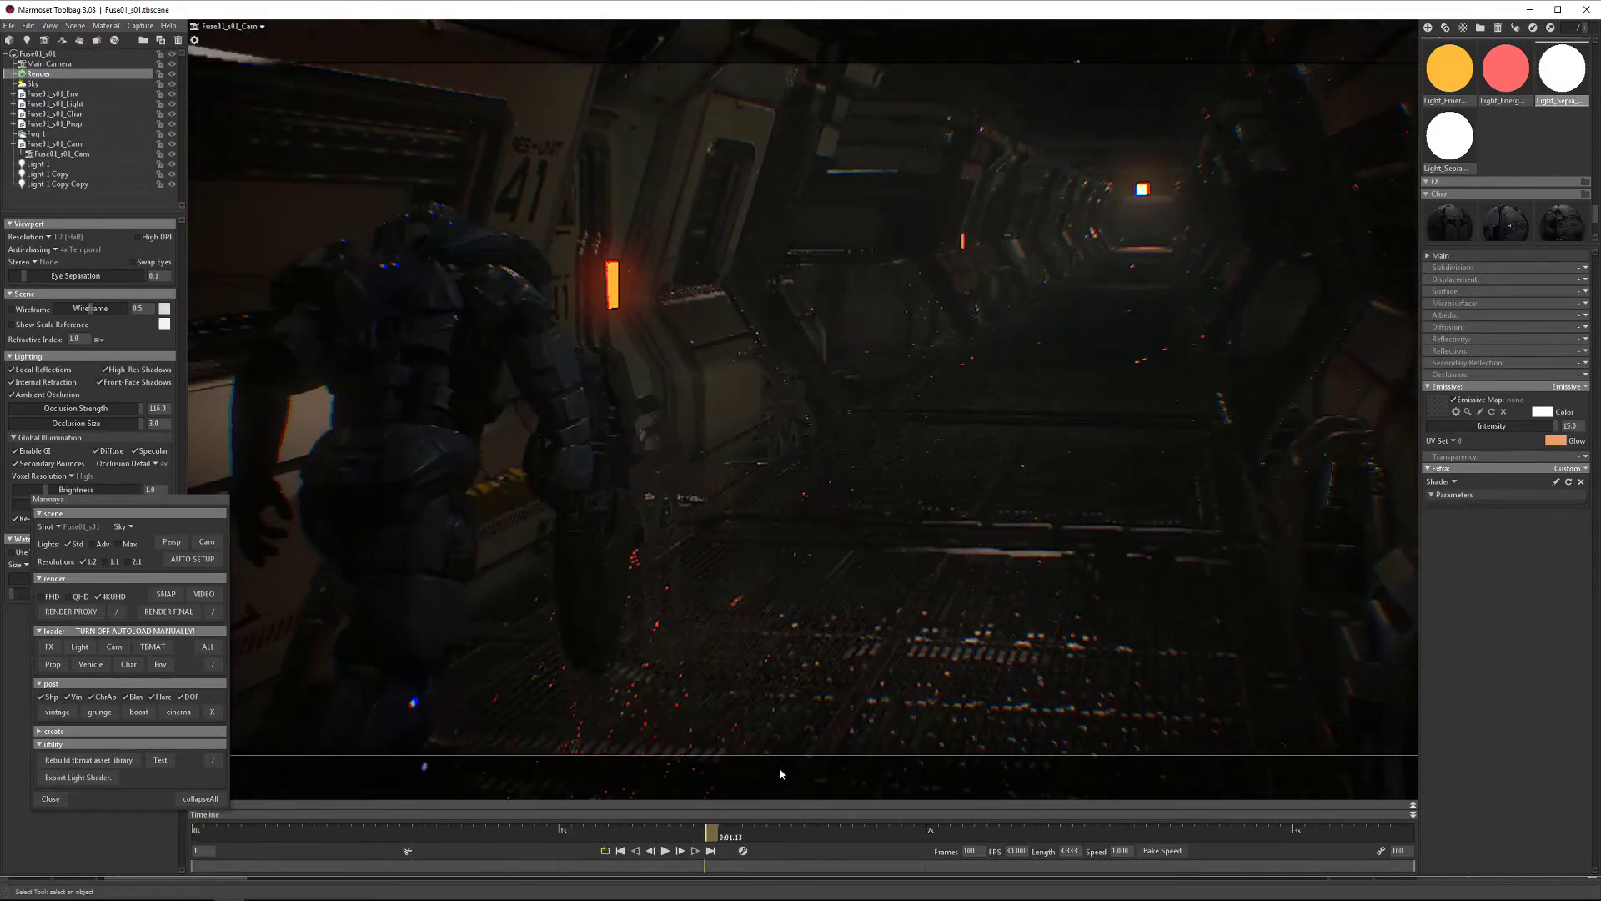
pyautogui.click(667, 851)
pyautogui.click(669, 852)
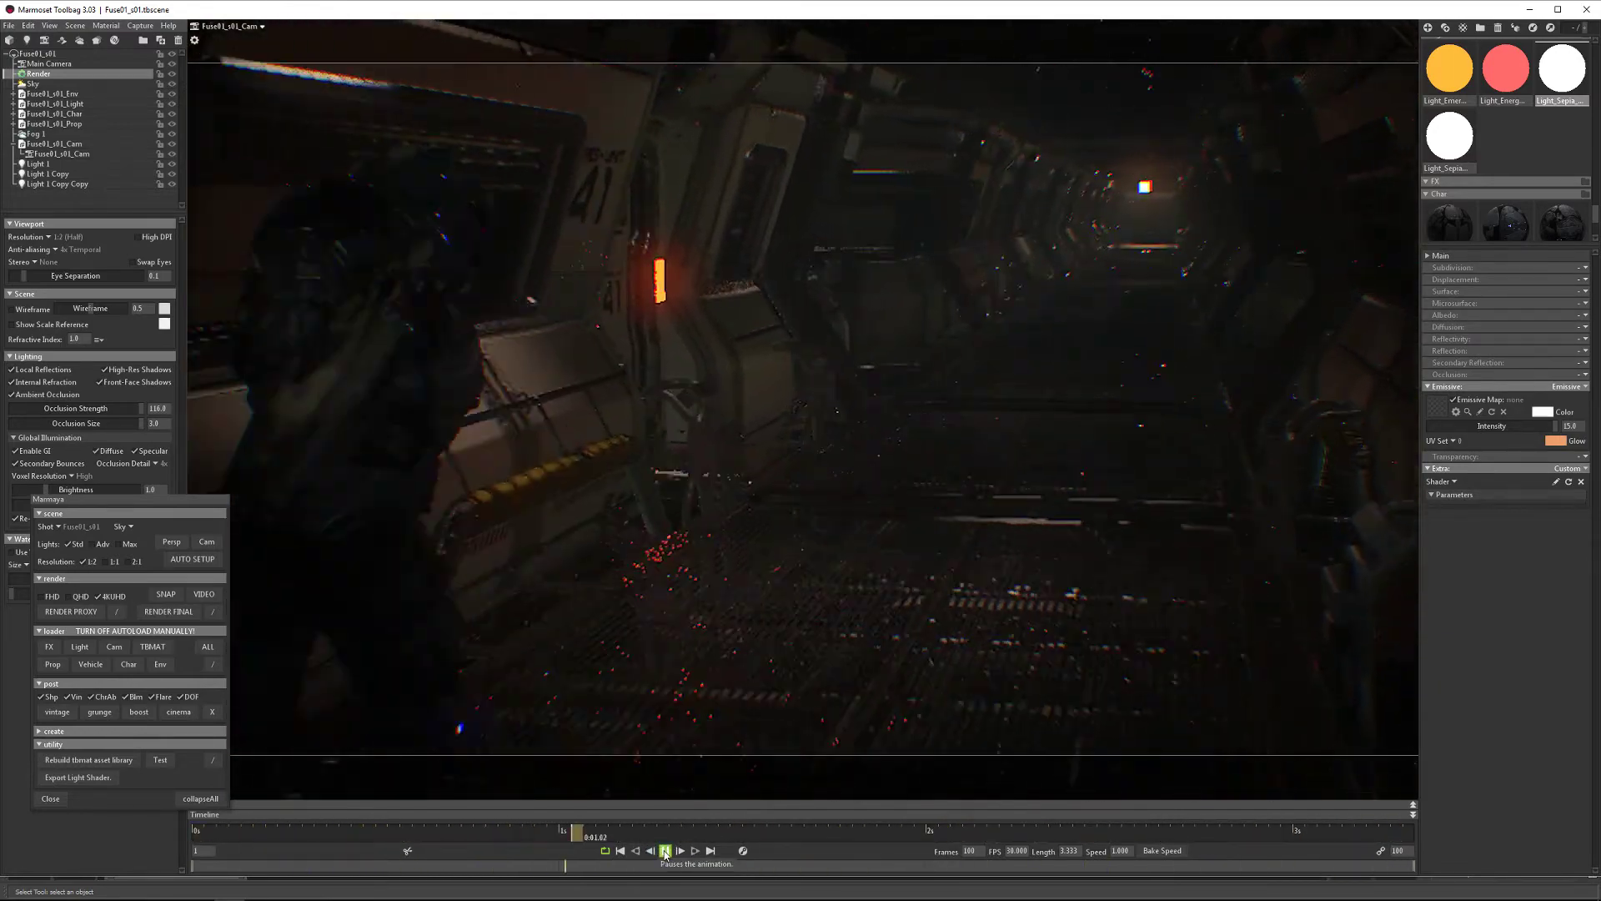
pyautogui.press('space')
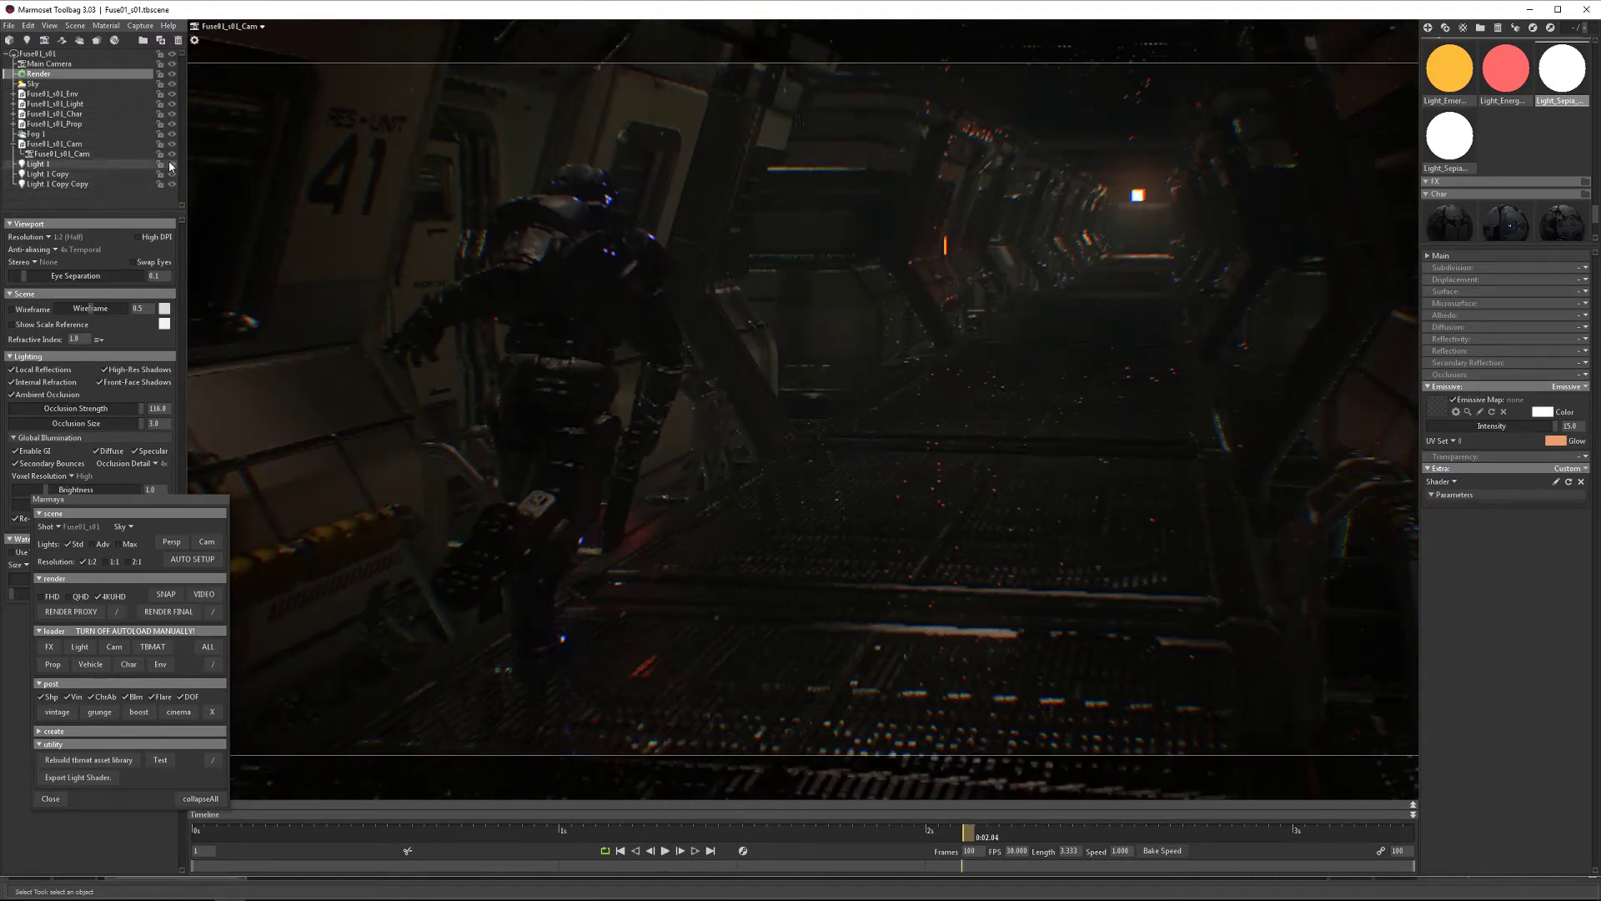
pyautogui.moveTo(967, 829)
pyautogui.mouseDown()
pyautogui.moveTo(370, 804)
pyautogui.moveTo(688, 804)
pyautogui.mouseUp()
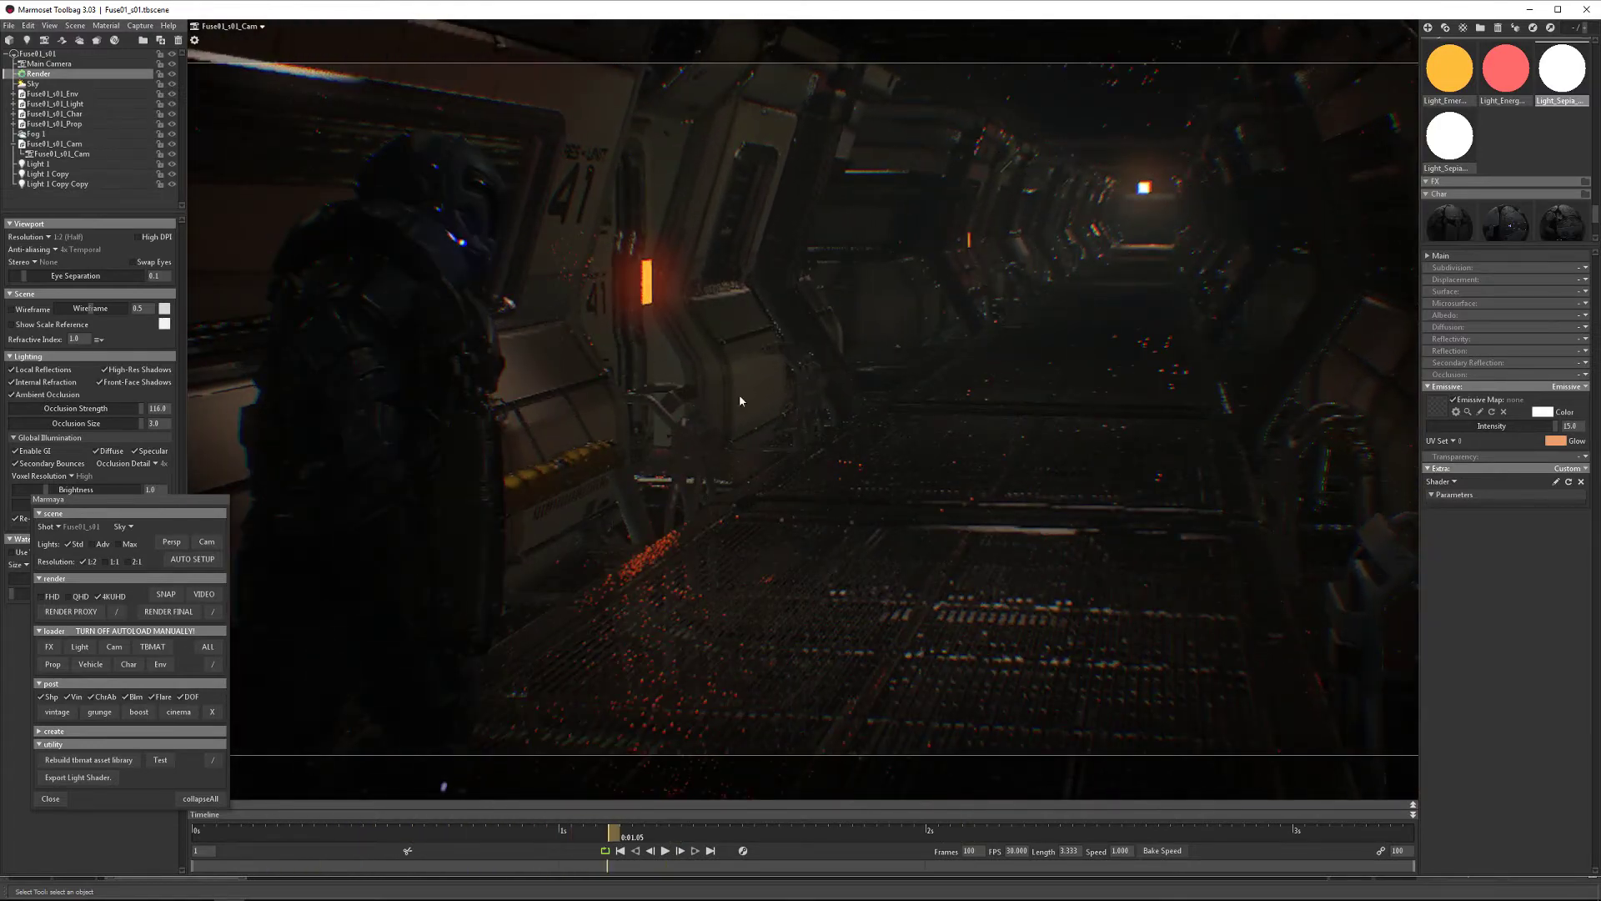
# Bring the TestShot03.mp4 video up in the Photos viewer
pyautogui.hotkey('alt', 'Tab')
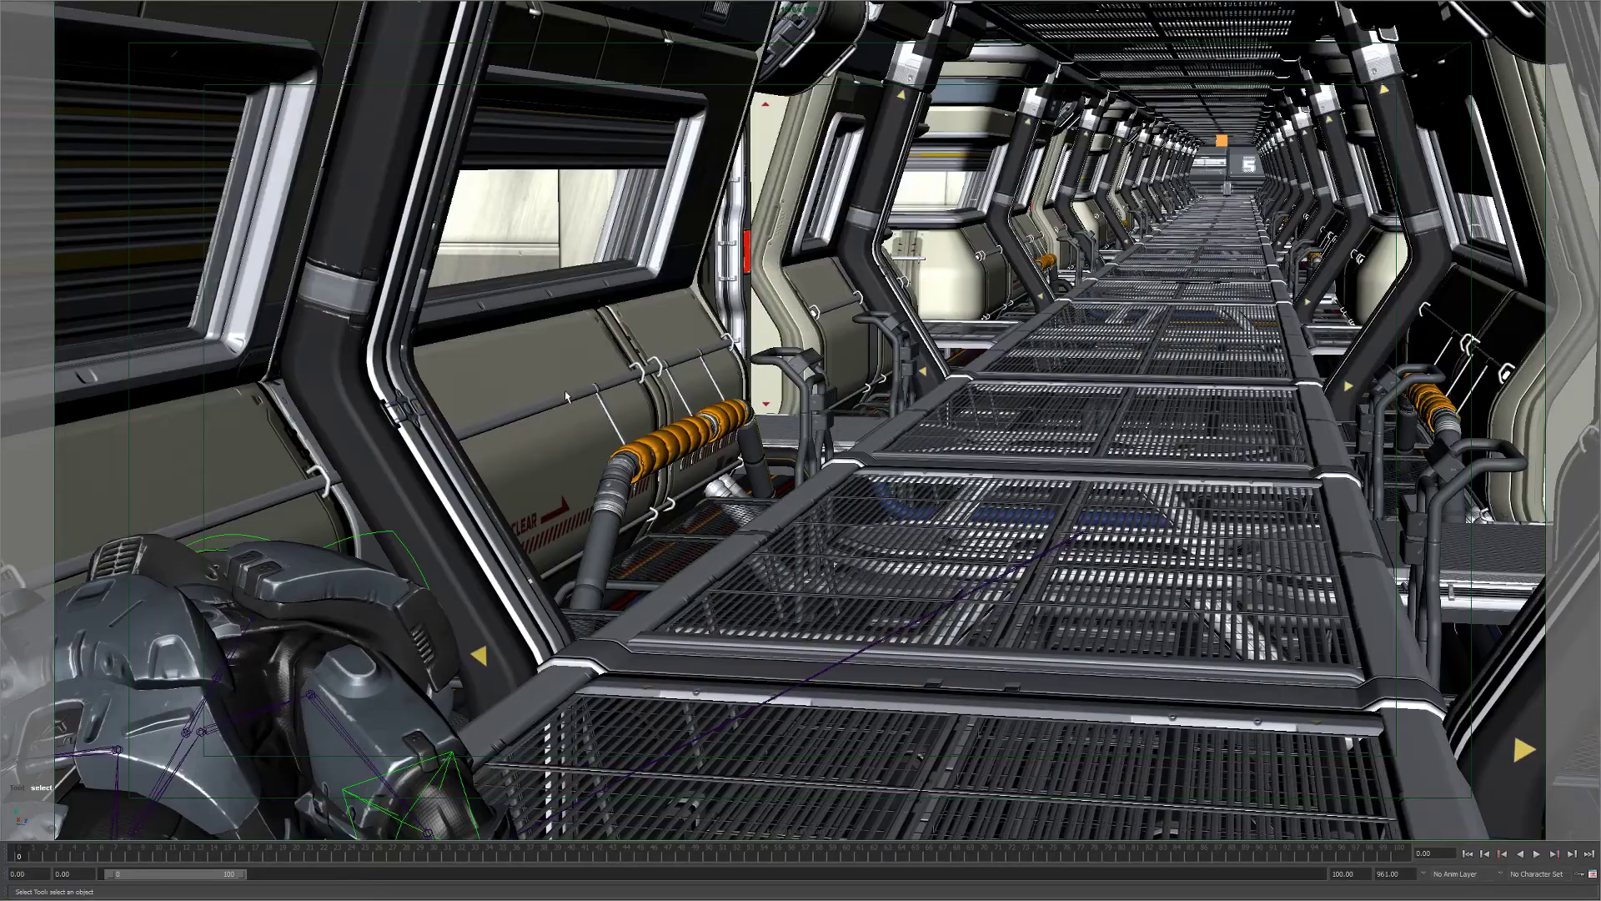
pyautogui.hotkey('alt', 'Tab')
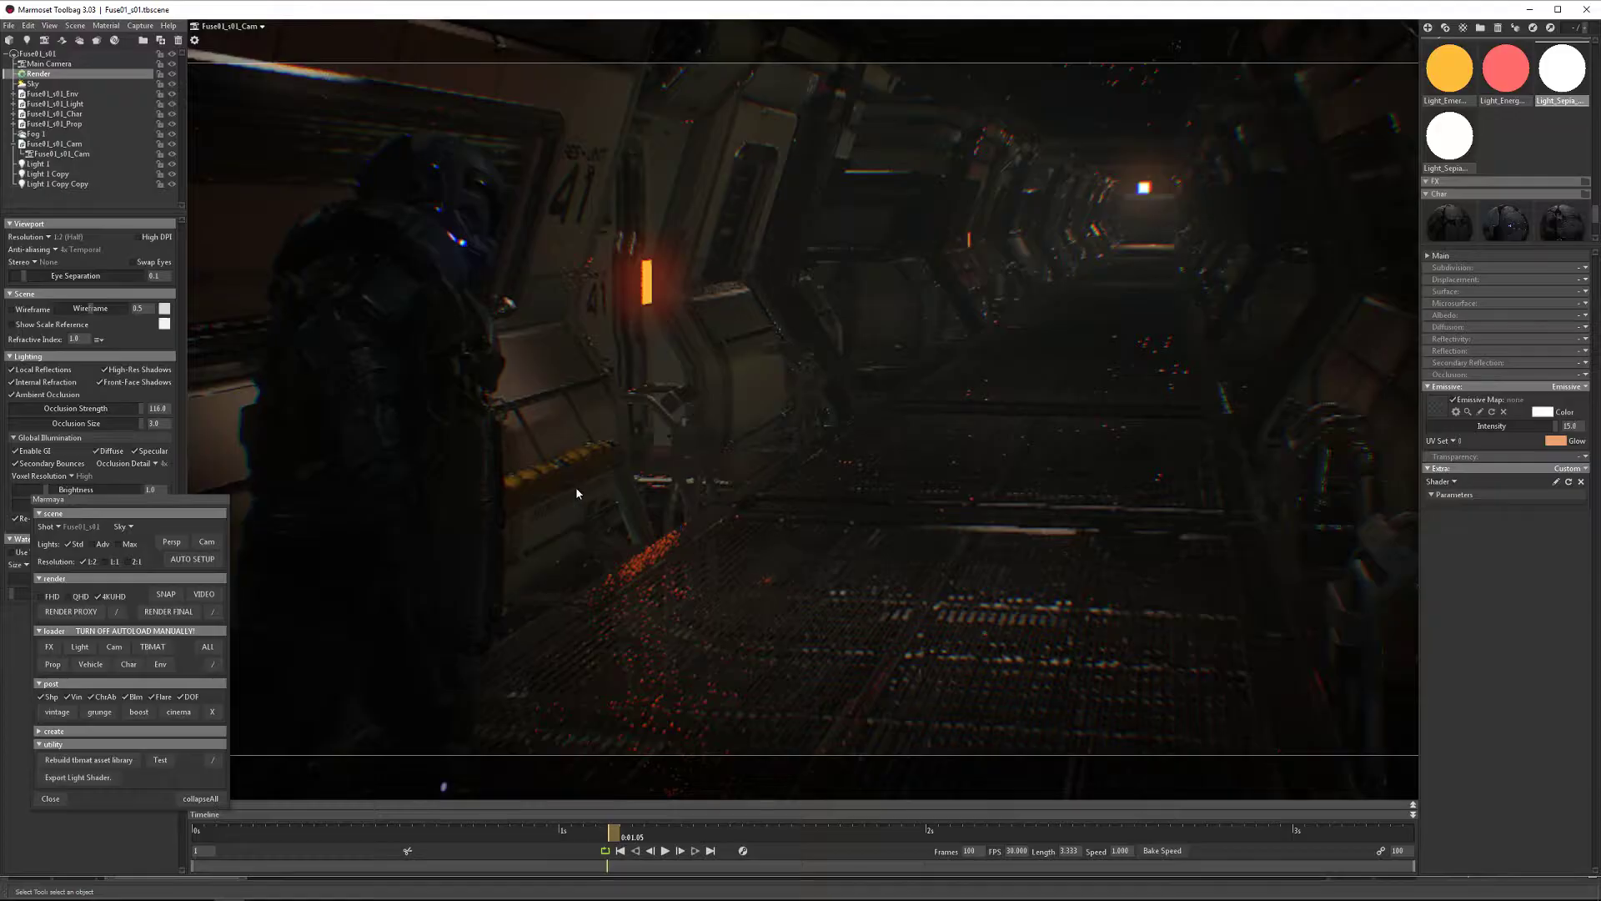
pyautogui.hotkey('alt', 'Tab')
pyautogui.click(570, 516)
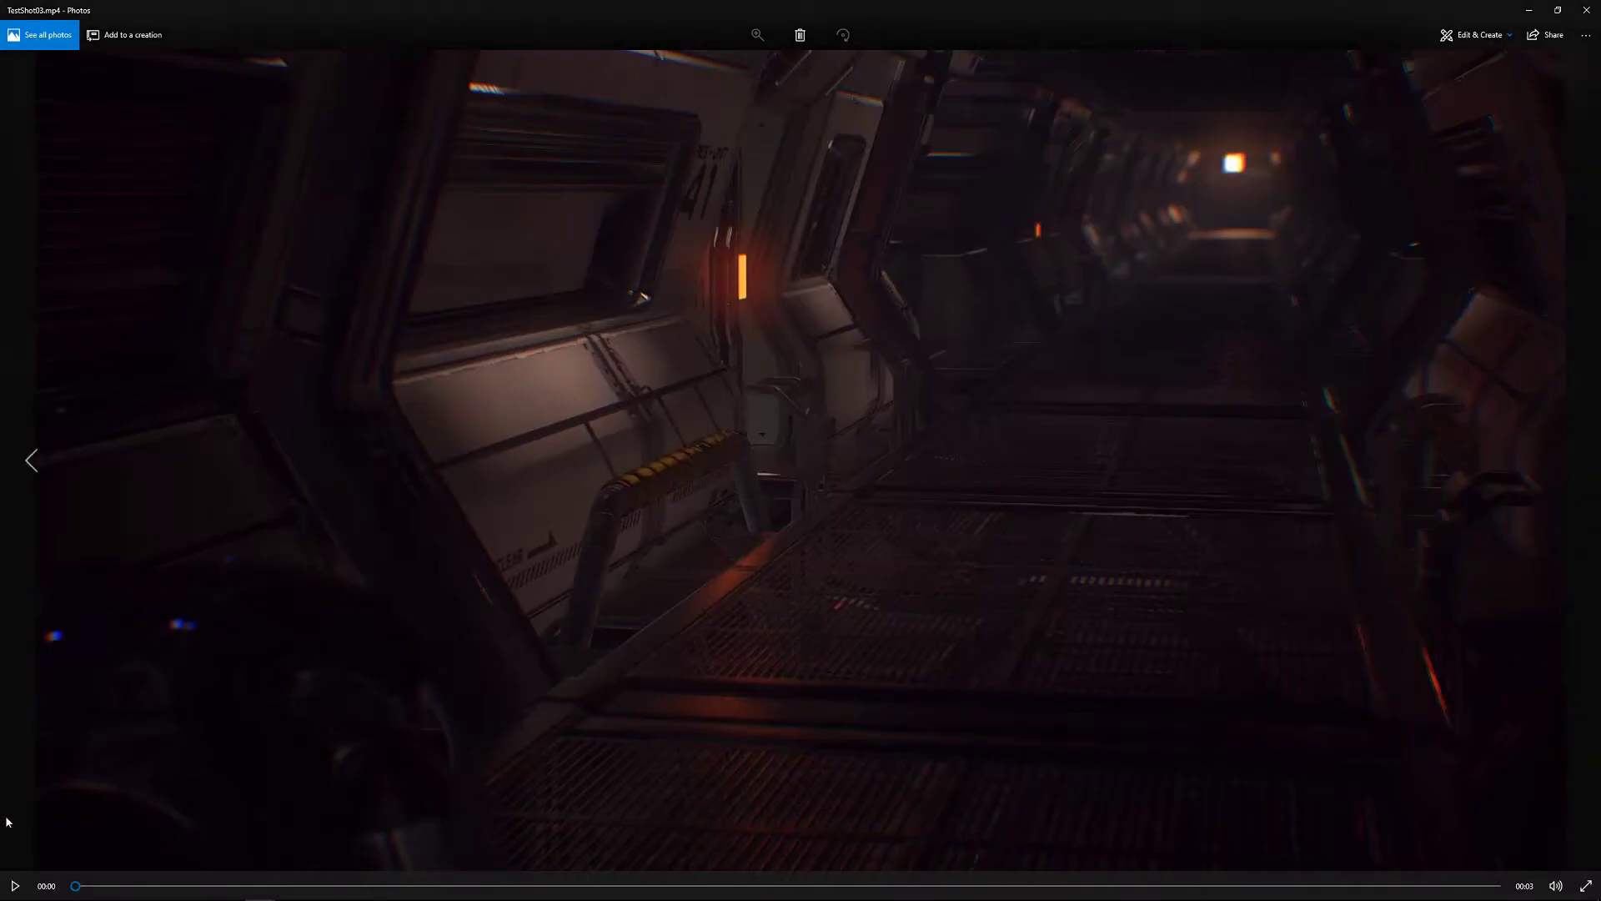
# Play the TestShot03 clip in Photos and replay it from the beginning
pyautogui.click(15, 886)
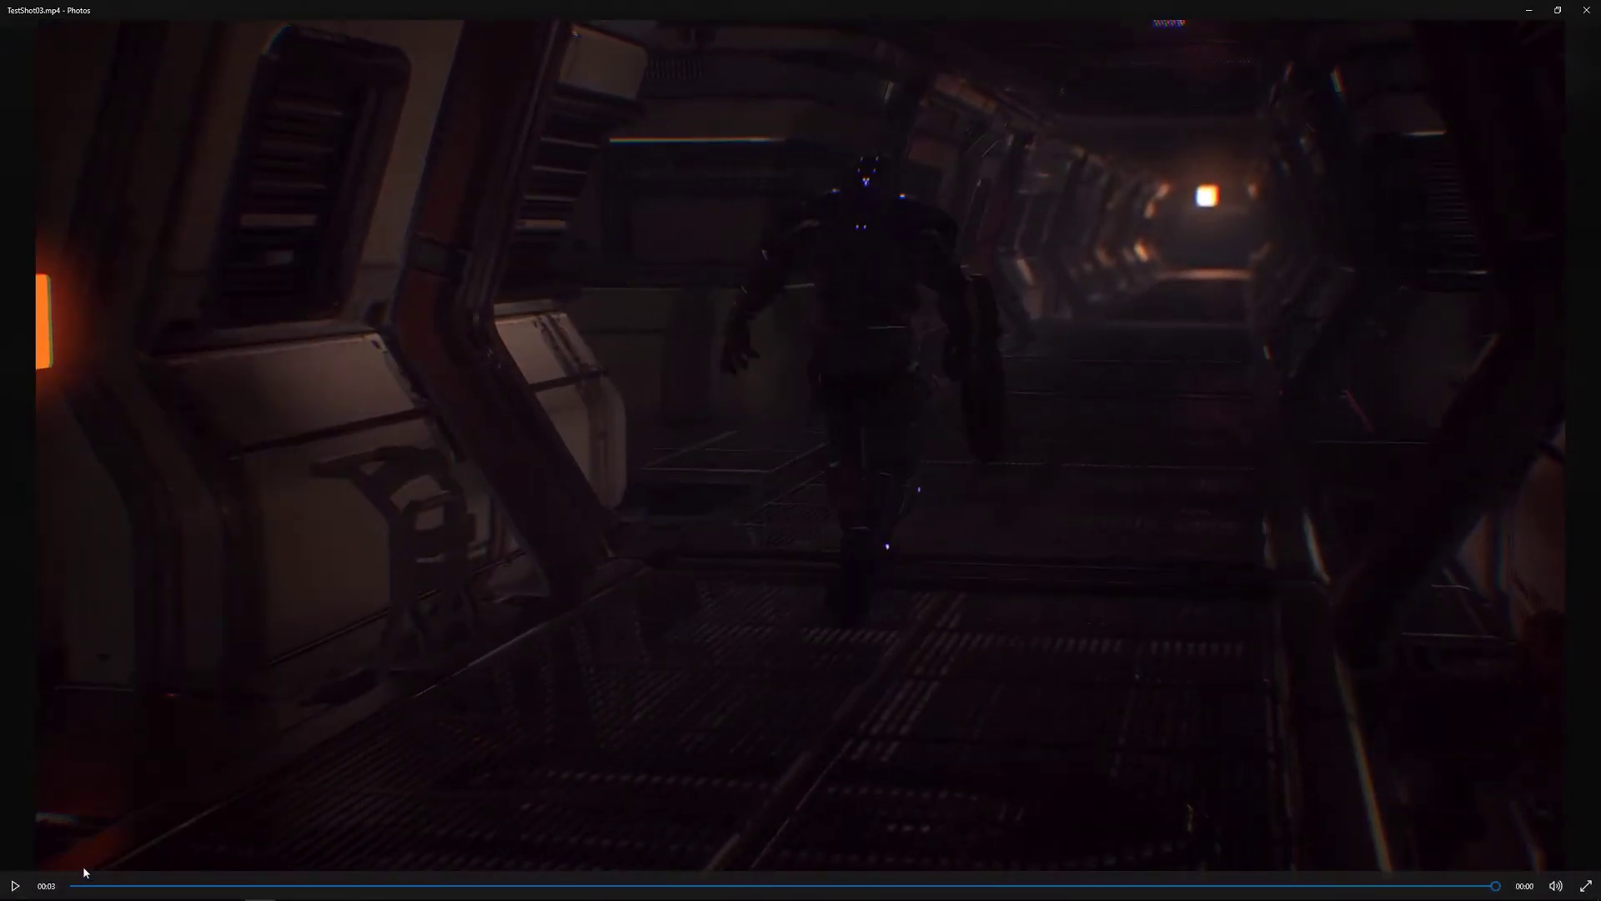
pyautogui.click(16, 886)
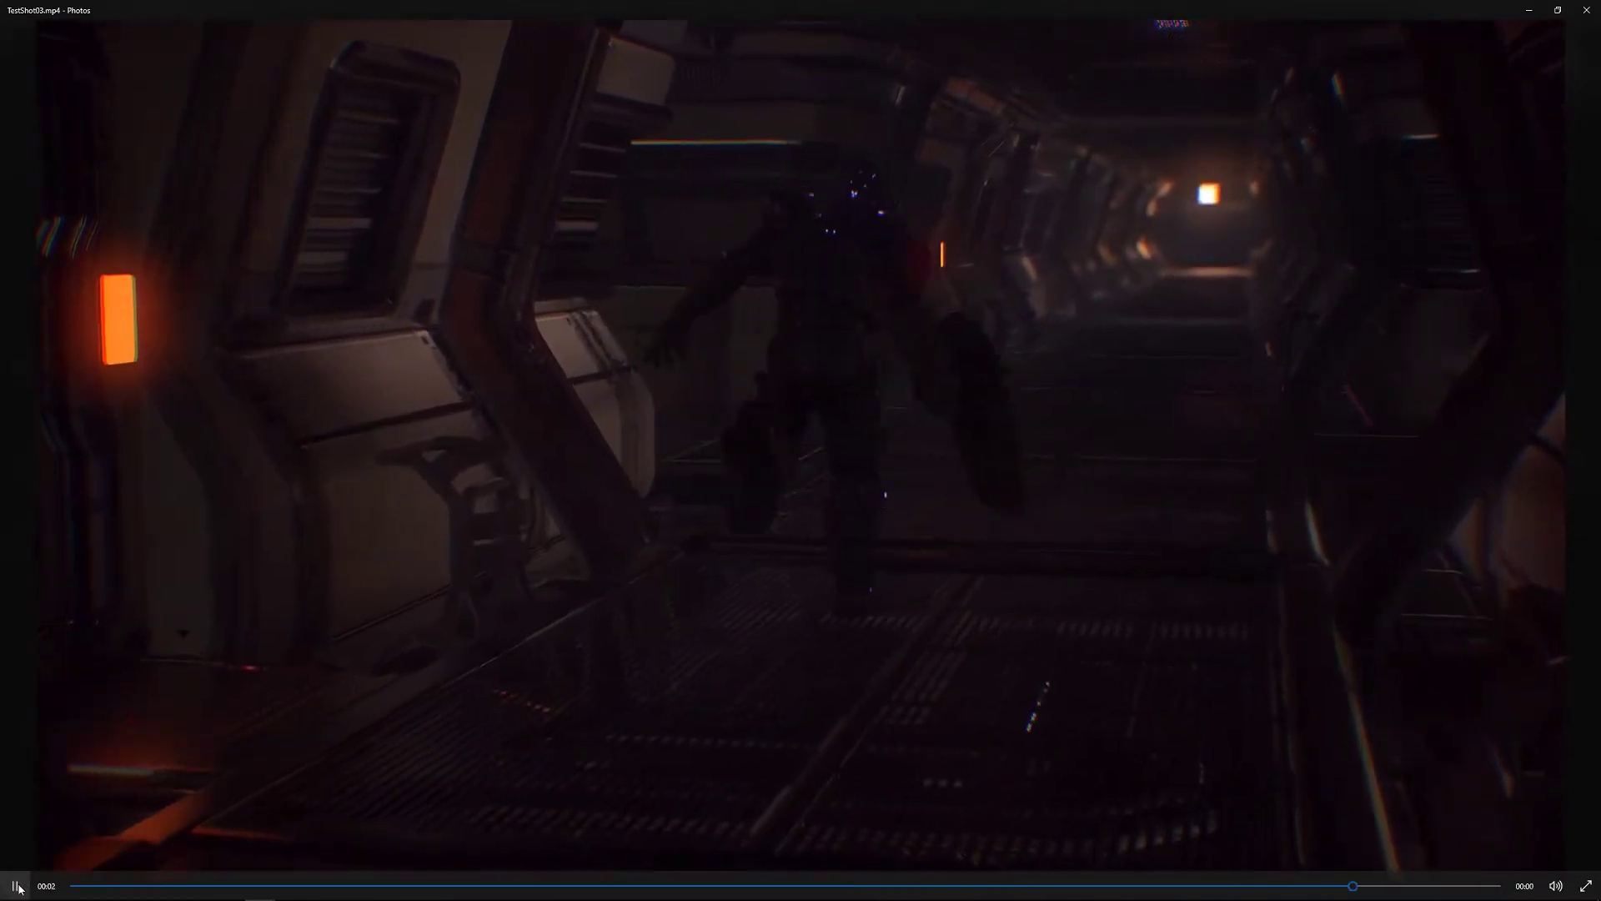
pyautogui.hotkey('alt', 'Tab')
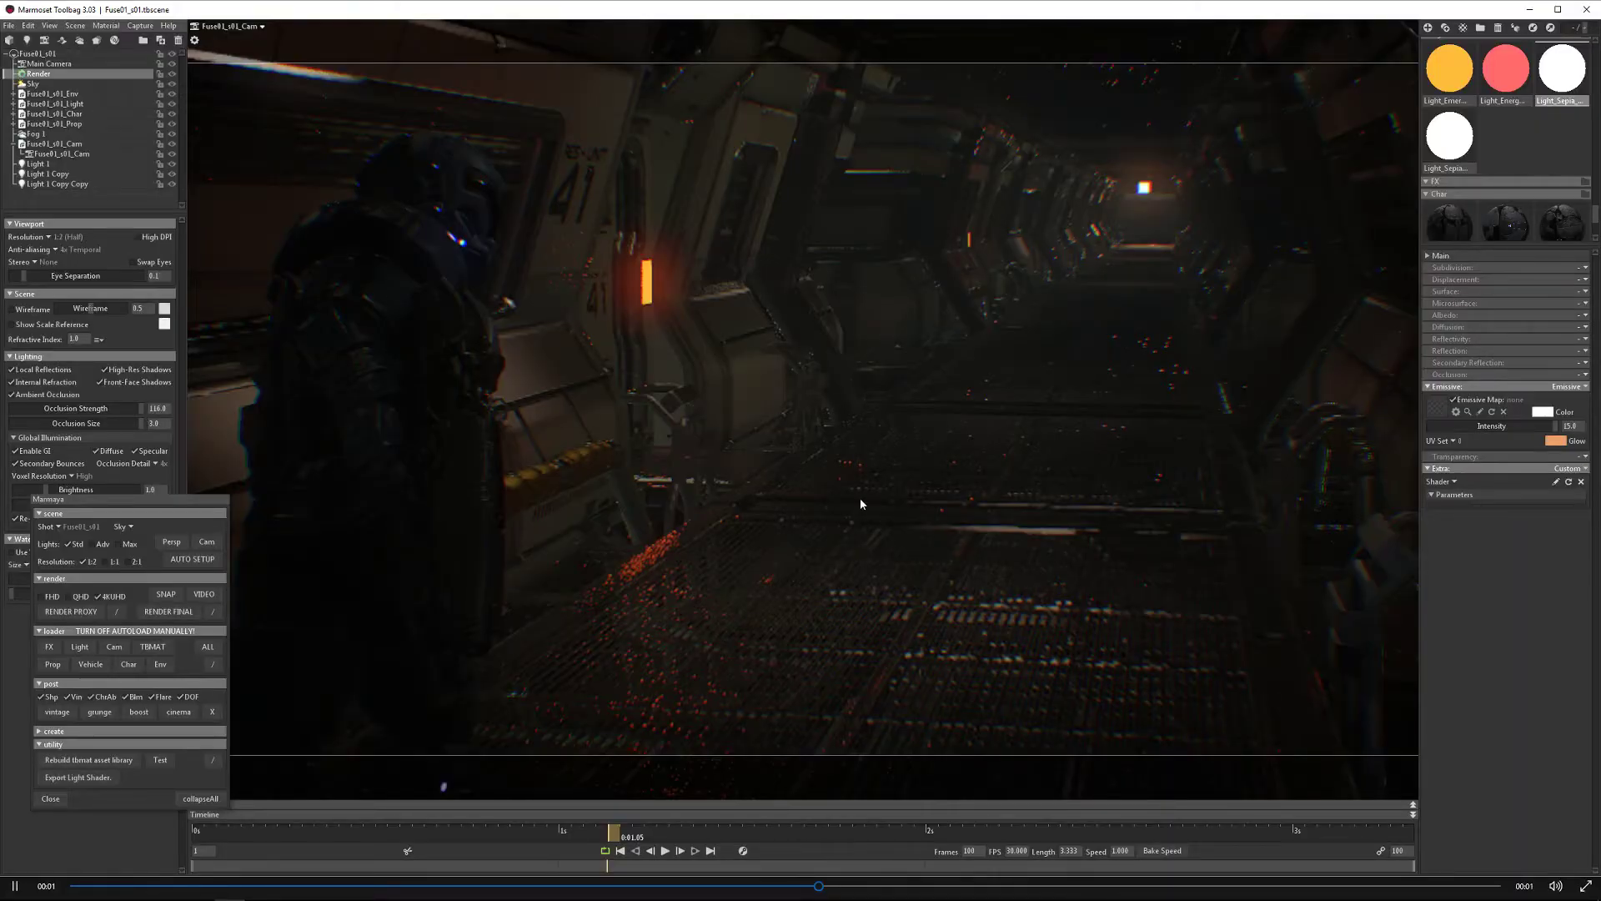
# Bring up TestShot04 in Photos, play it, and replay it from the start
pyautogui.hotkey('alt', 'Tab')
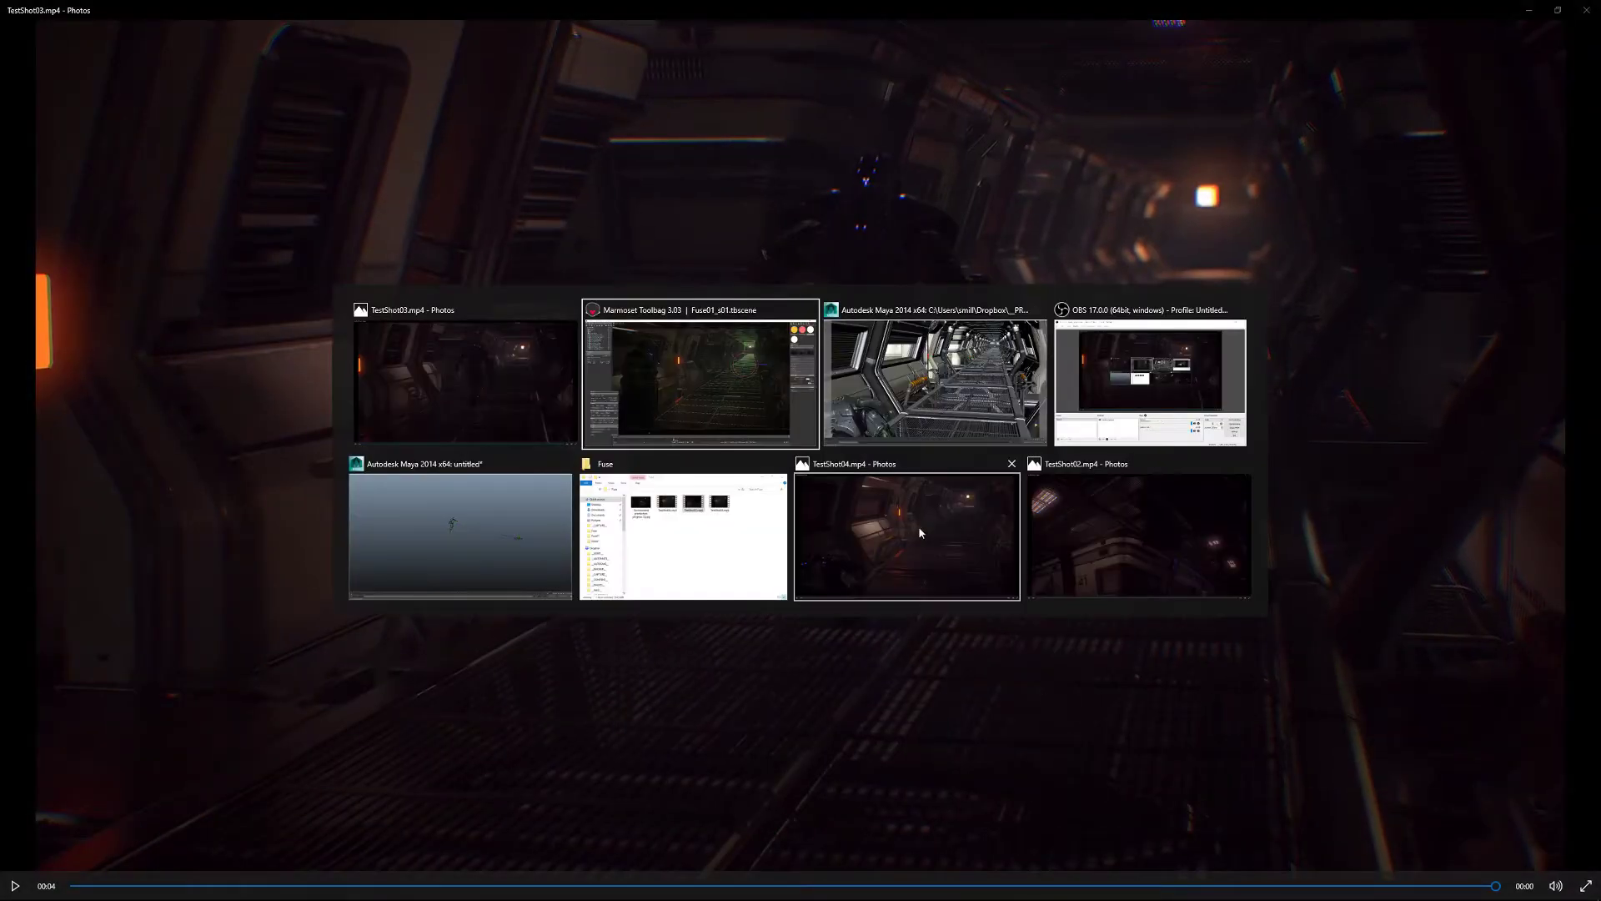
pyautogui.click(919, 525)
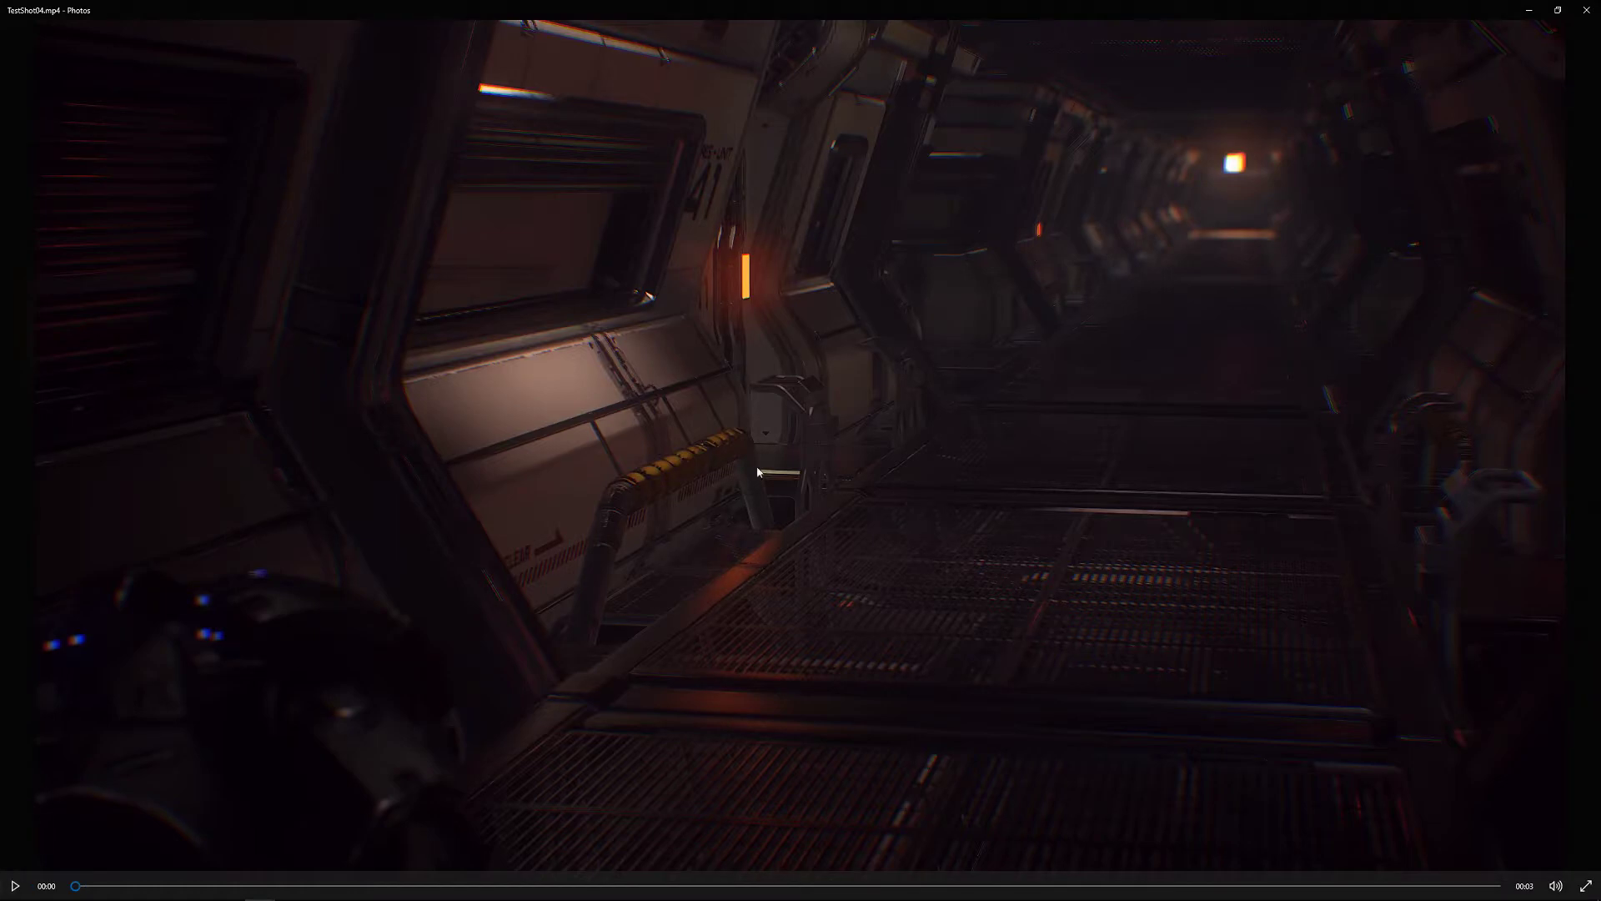
pyautogui.click(15, 886)
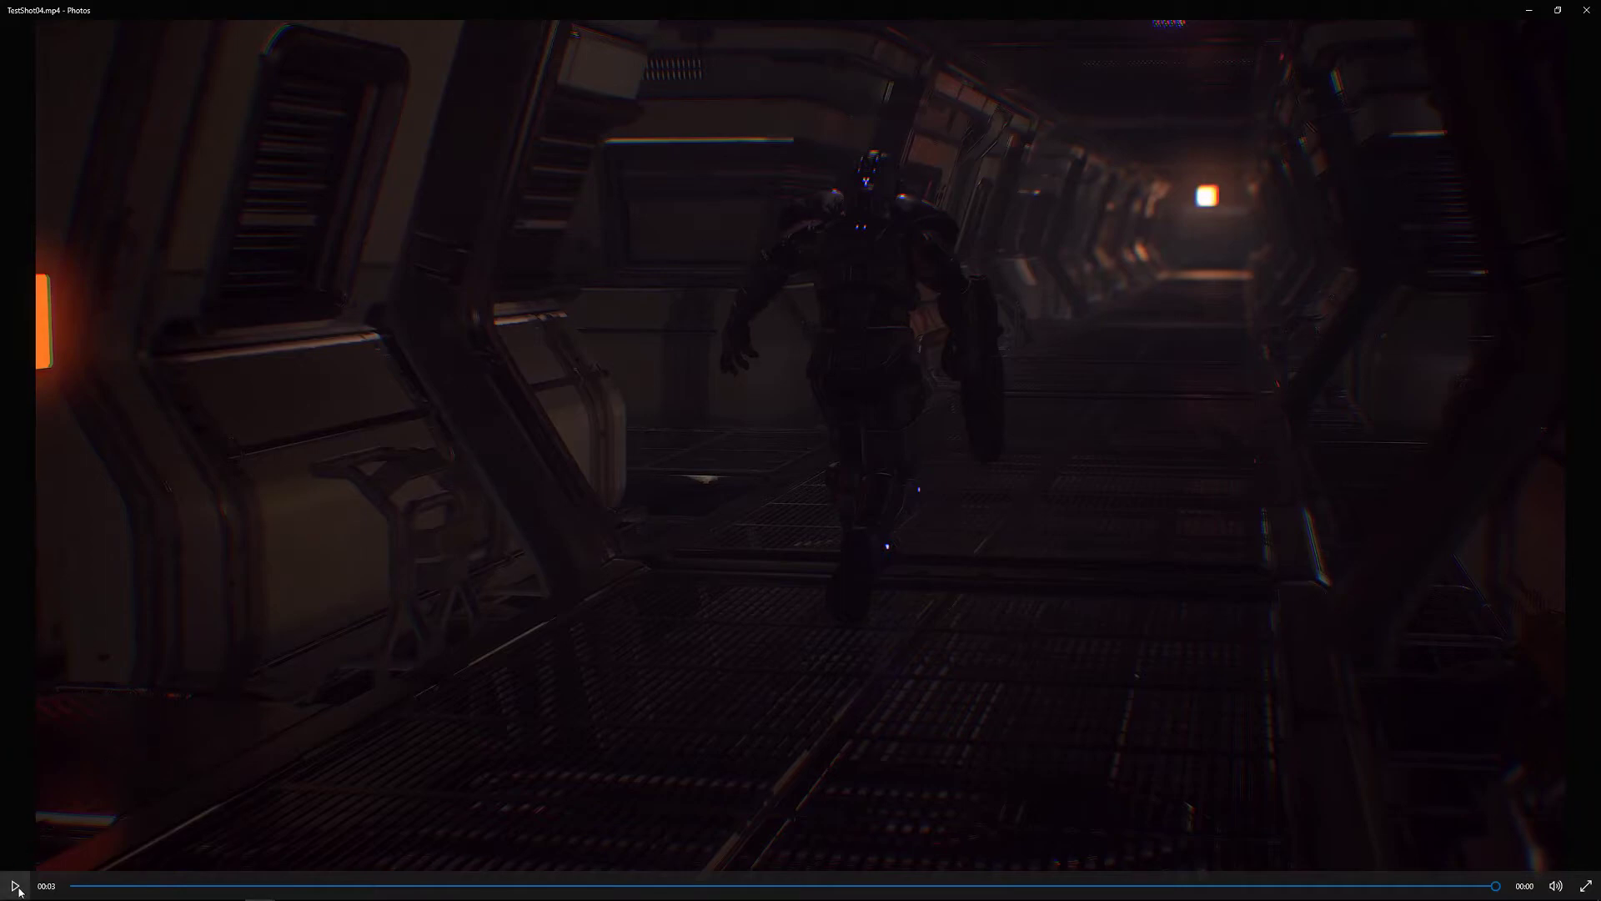
pyautogui.click(17, 887)
pyautogui.press('space')
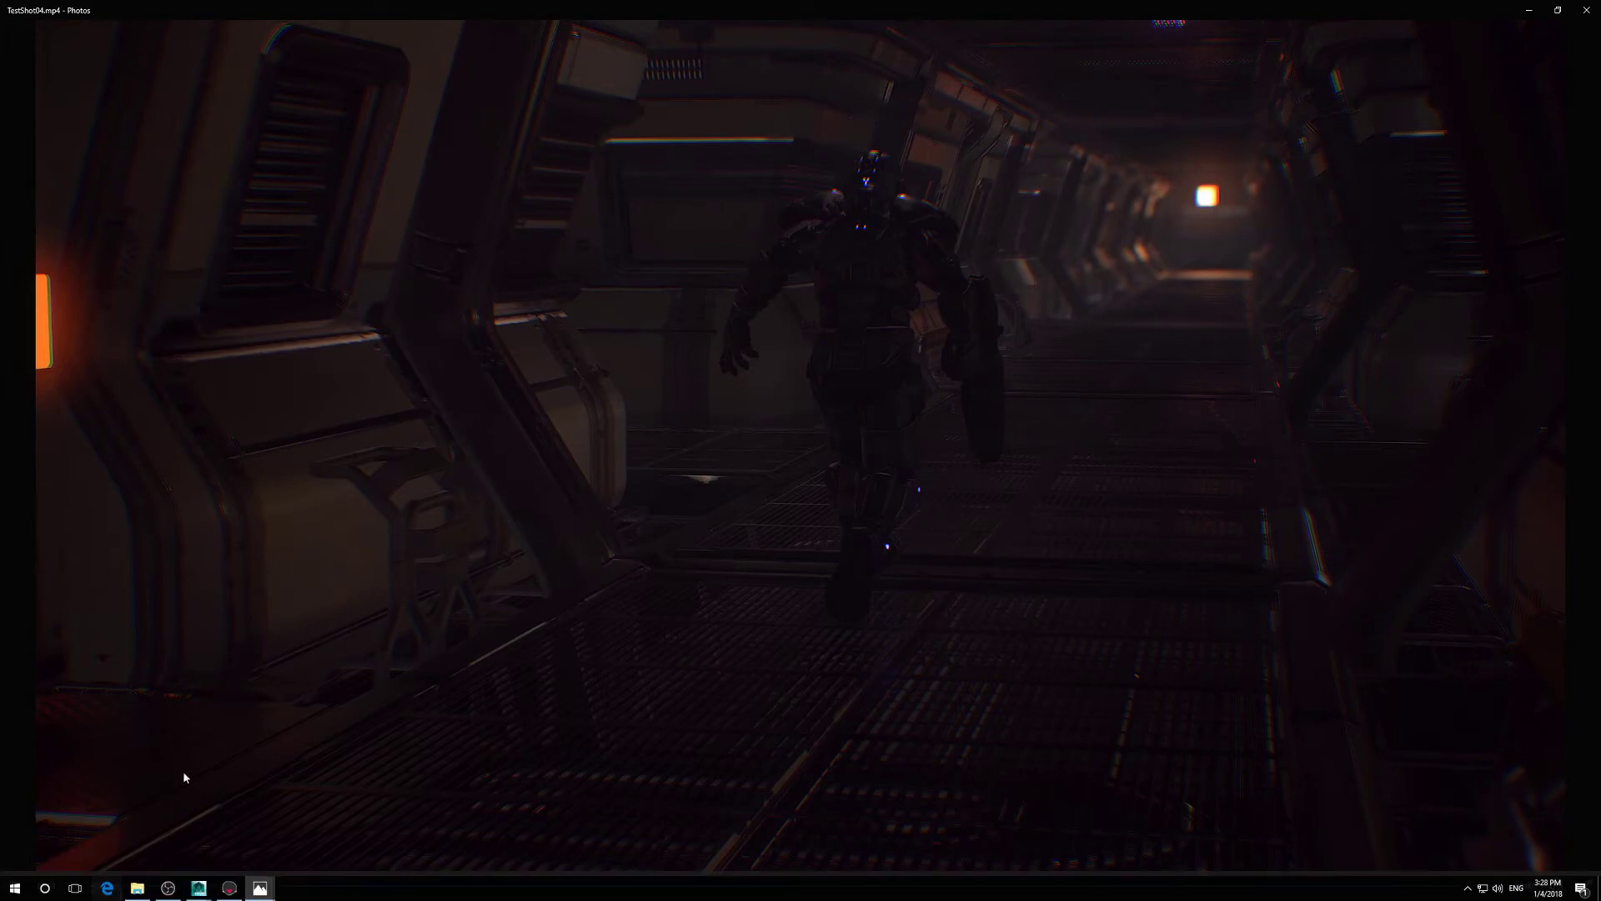
# Switch from TestShot03 to the TestShot02 video and play it through, replaying once
pyautogui.hotkey('alt', 'Tab')
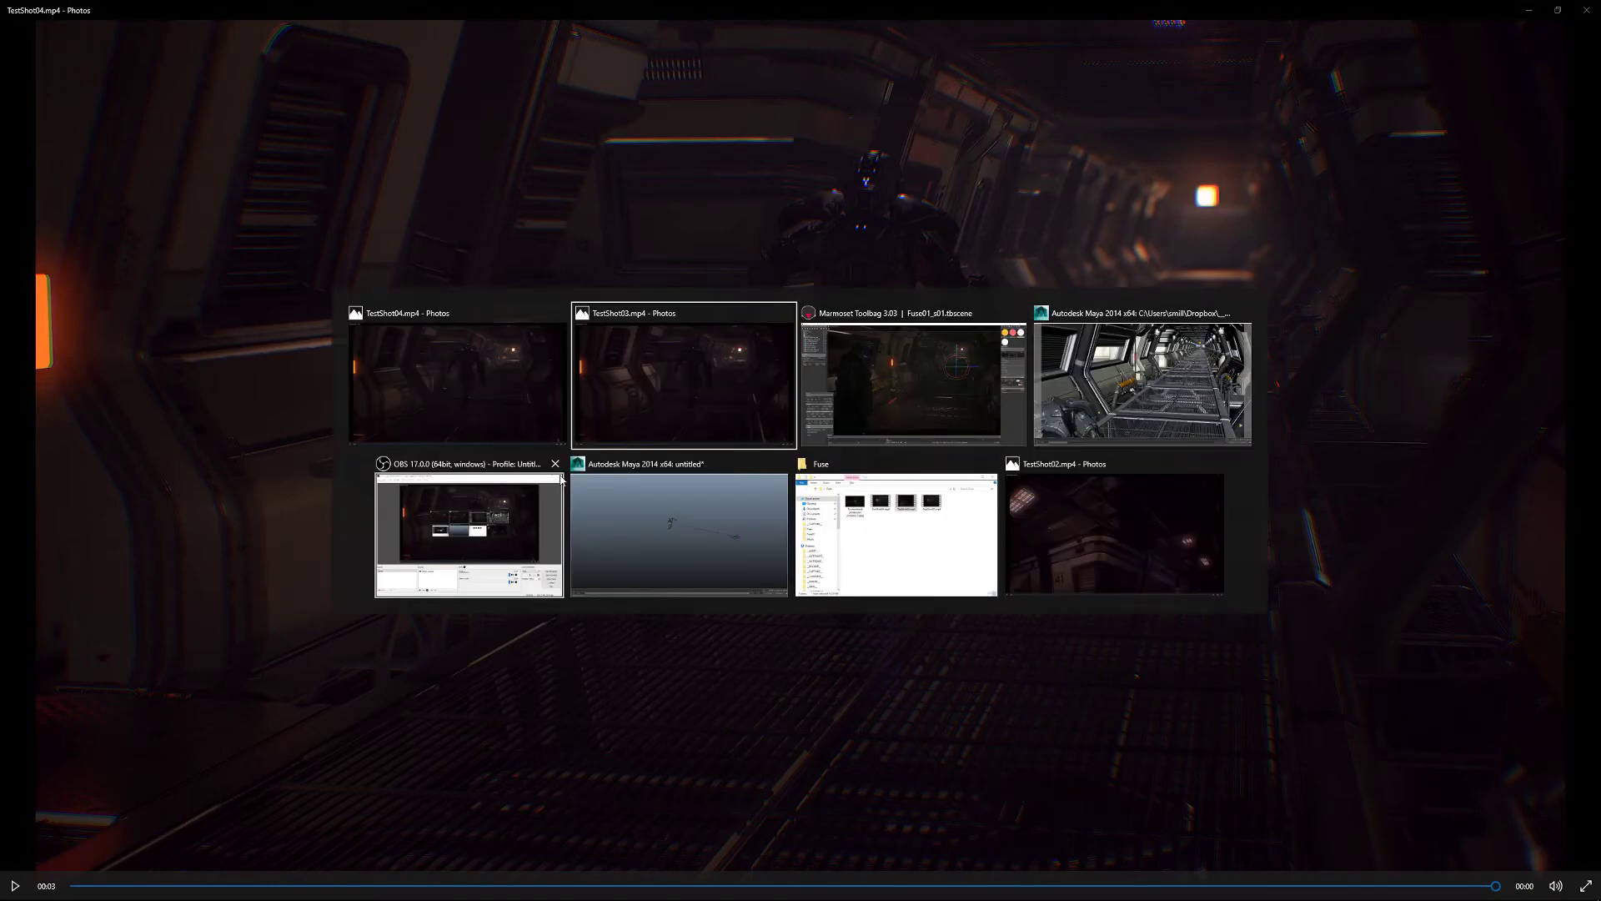
pyautogui.hotkey('alt', 'Tab')
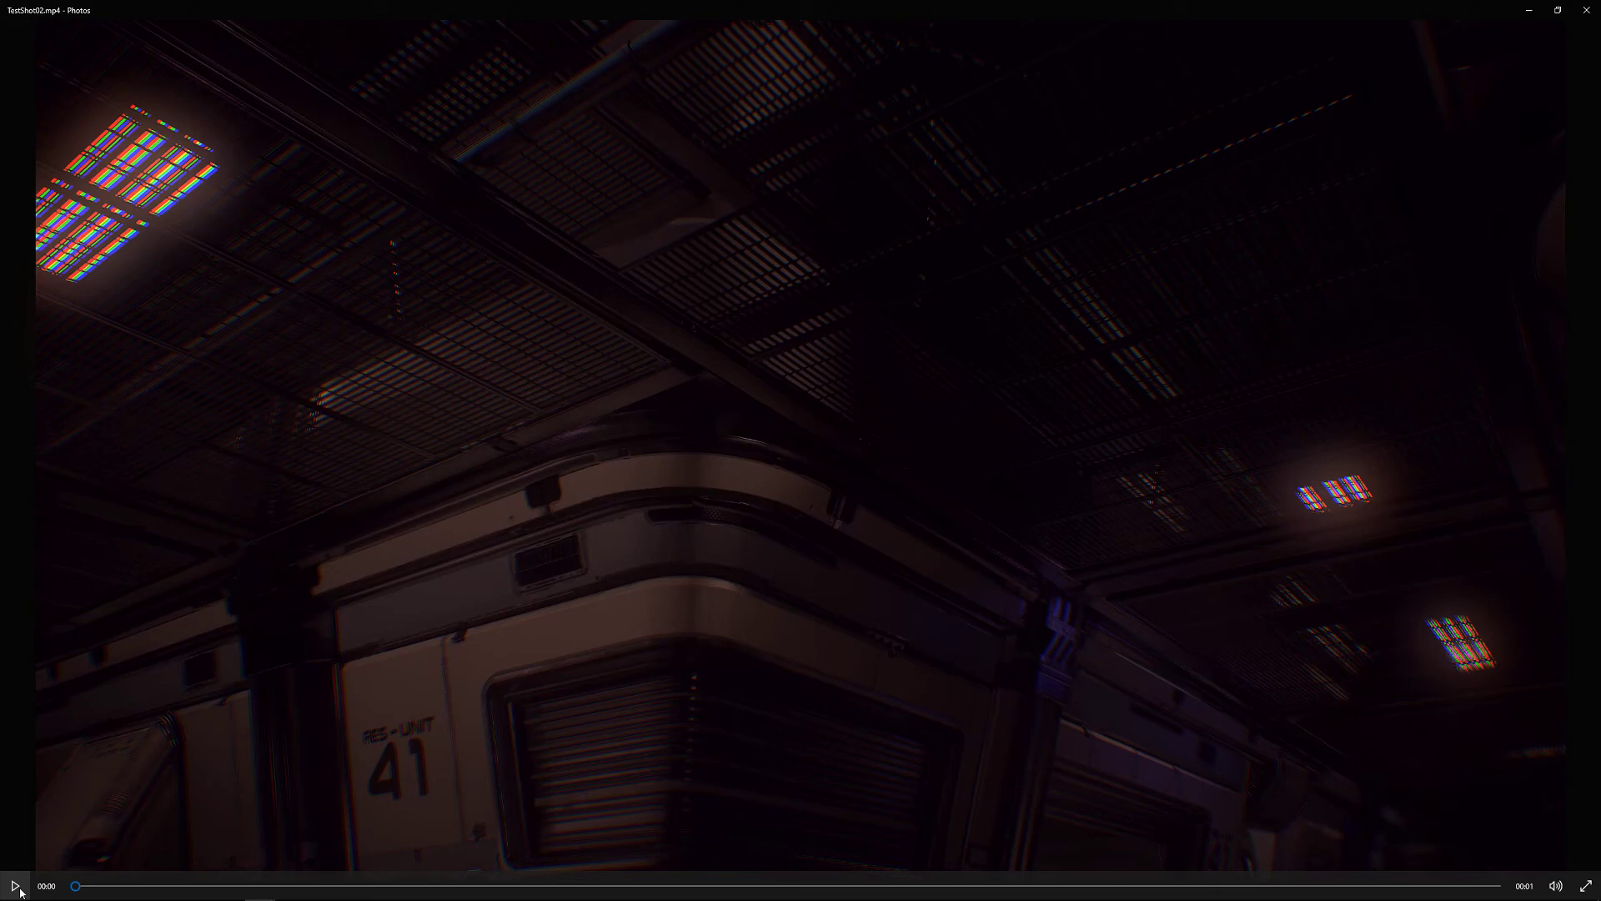
pyautogui.click(15, 889)
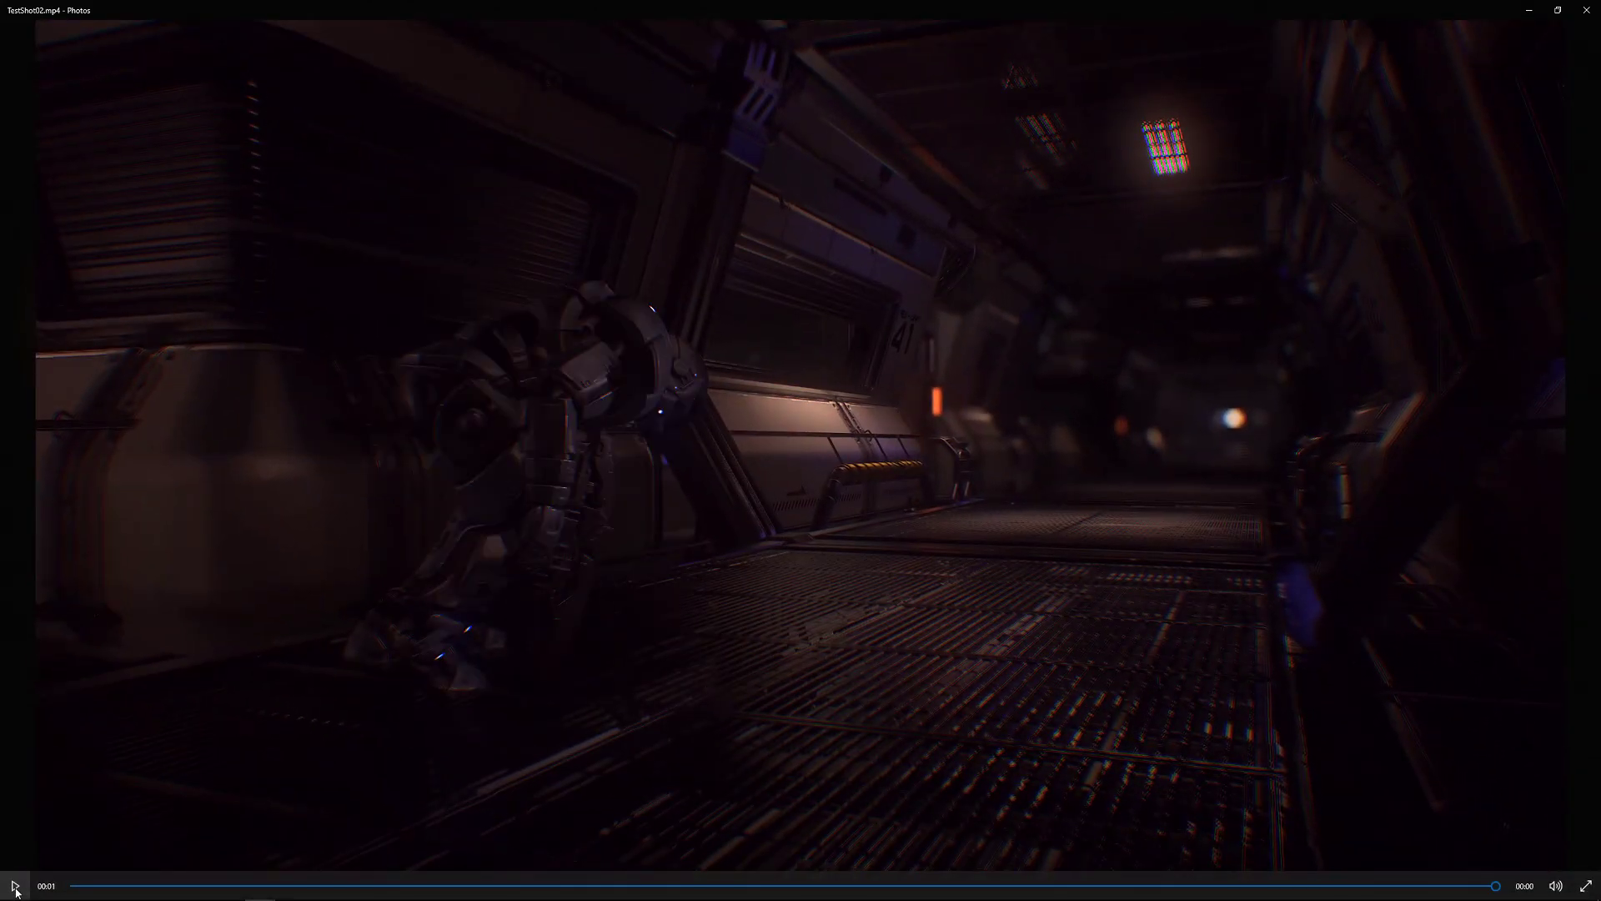
pyautogui.click(16, 890)
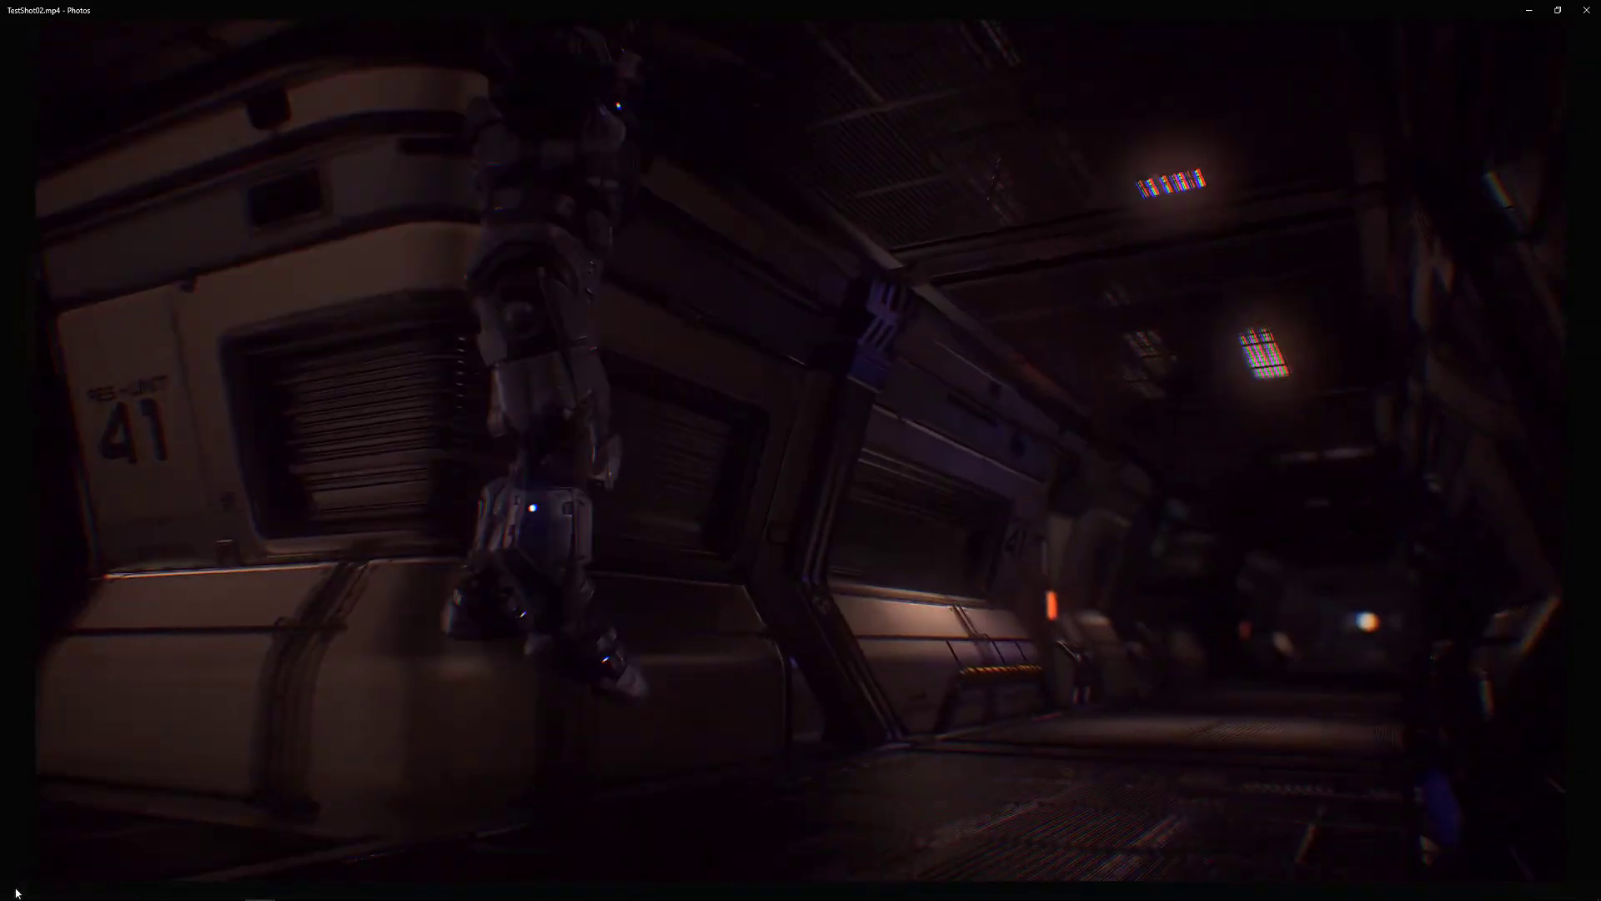